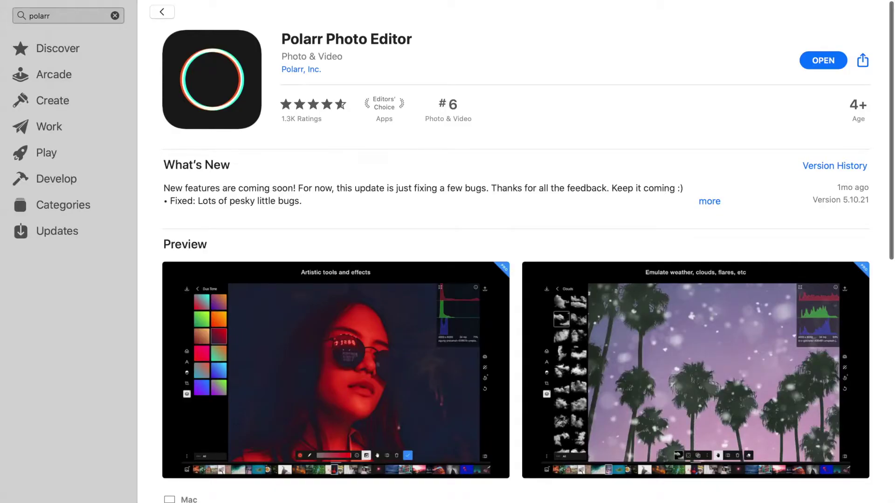
scroll(528, 252, "down", 5)
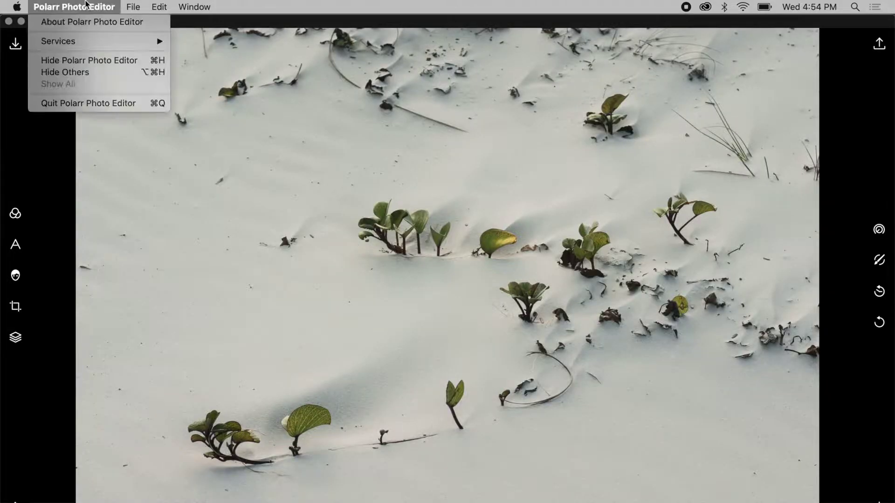
- Look through the Polarr, File and Window menus, then bring up Settings & Account
mouse_move(126, 5)
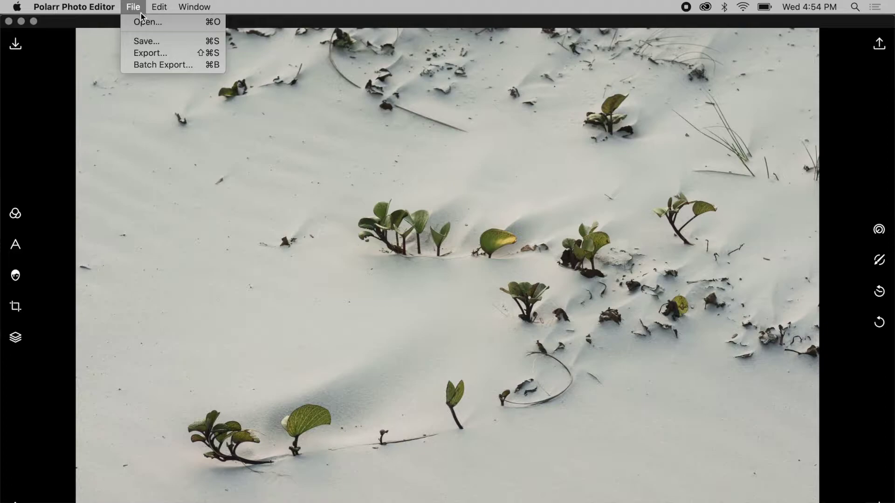
mouse_move(157, 6)
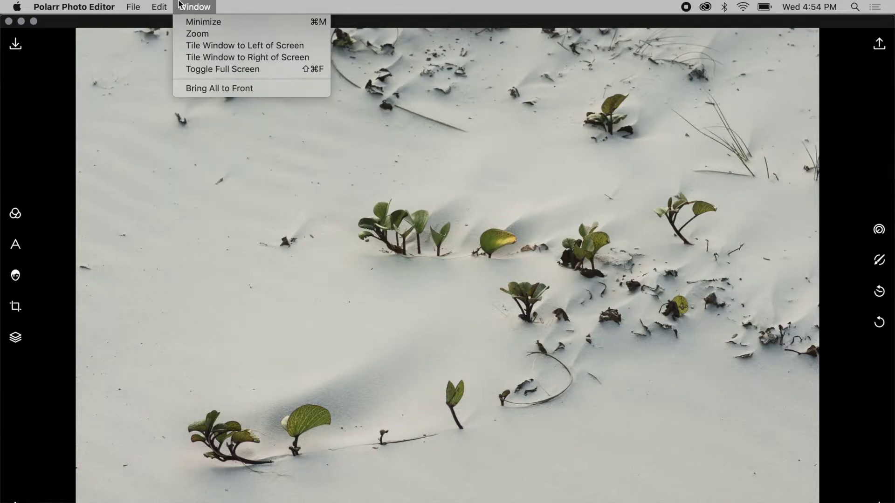
left_click(169, 4)
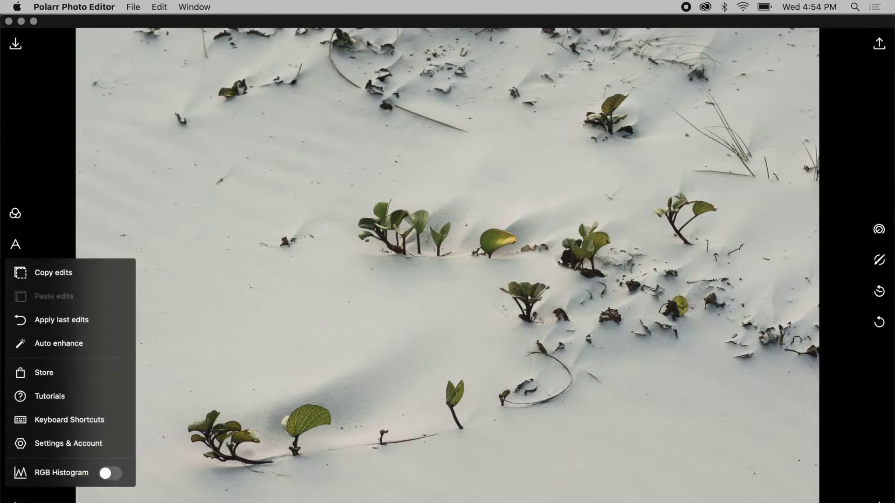
left_click(43, 450)
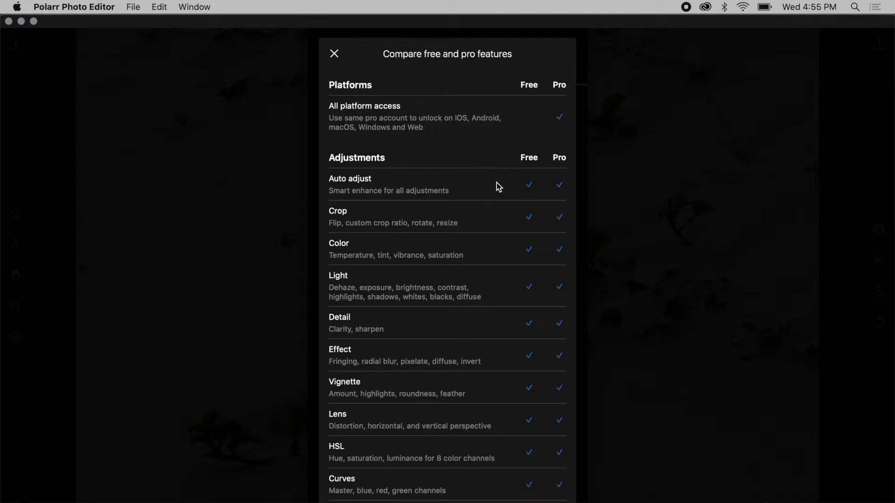
- Scroll through the free-versus-pro feature list, then close it and Settings & Account
scroll(497, 259, "down", 5)
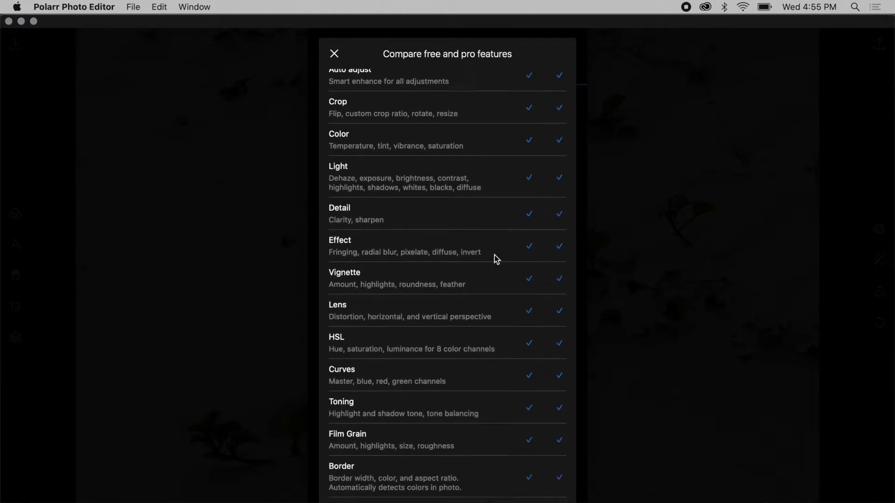
scroll(496, 259, "down", 1)
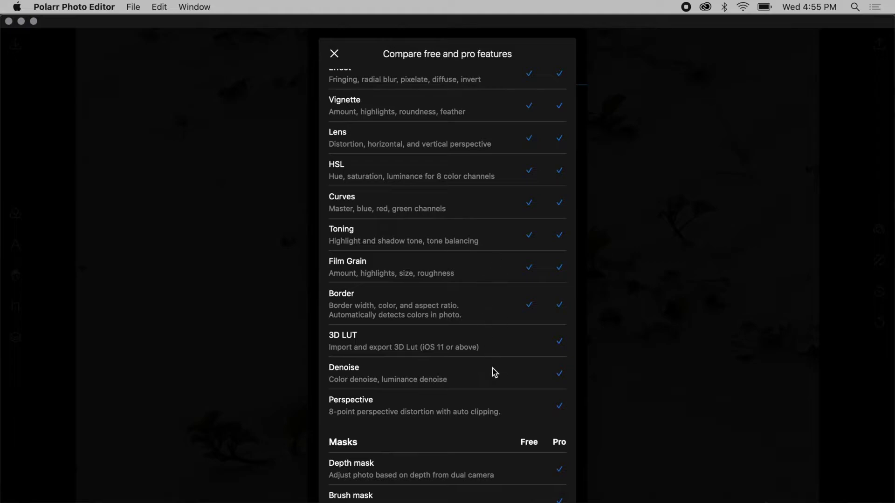
scroll(495, 373, "down", 1)
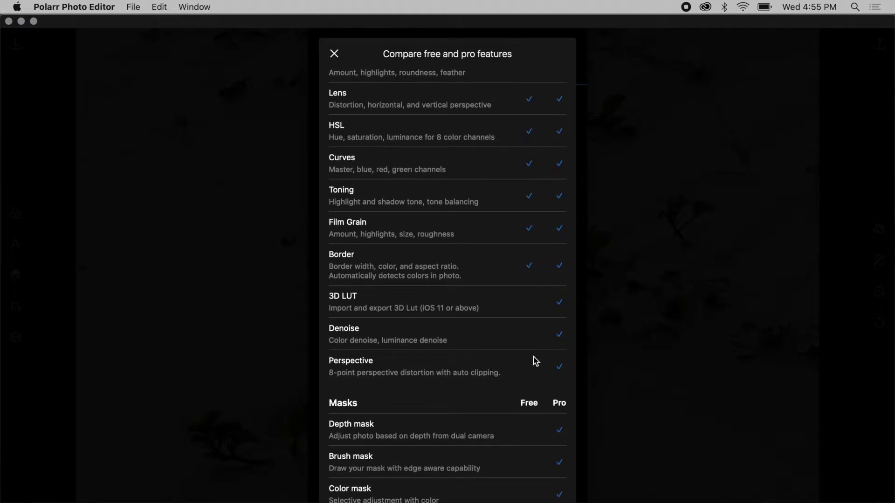
scroll(434, 387, "down", 4)
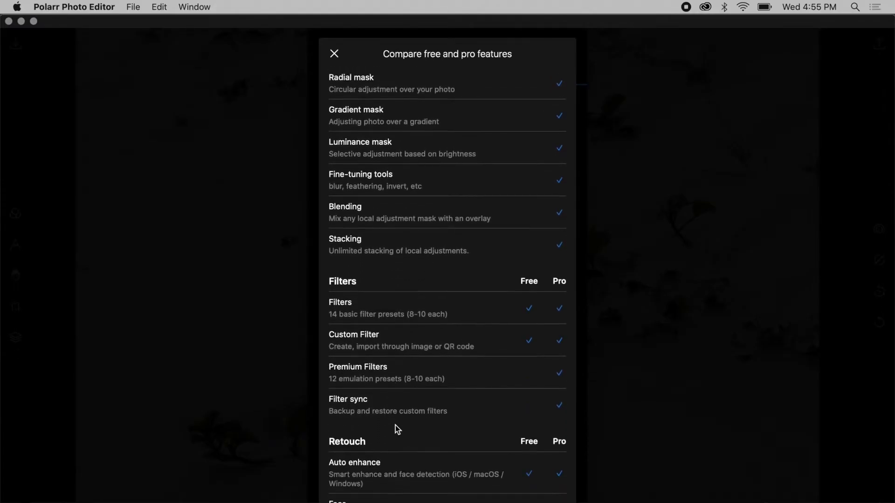
scroll(396, 428, "down", 1)
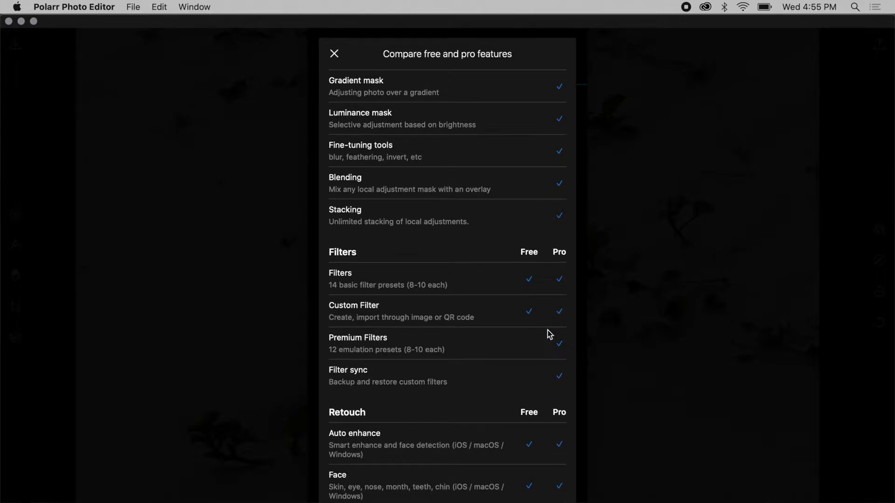
scroll(503, 349, "down", 12)
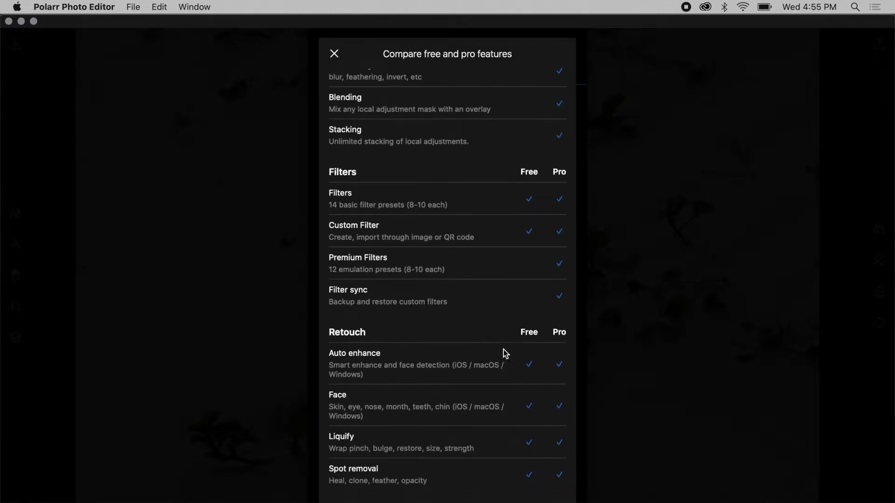
scroll(503, 349, "down", 3)
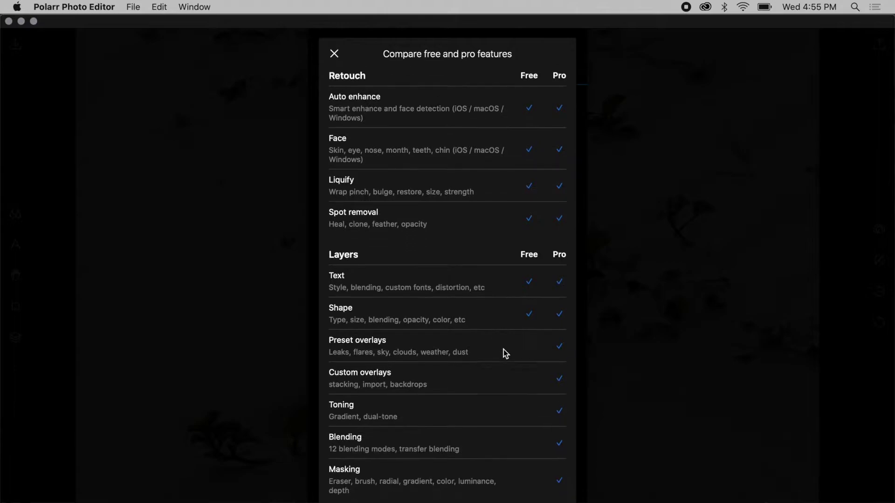
scroll(415, 394, "down", 15)
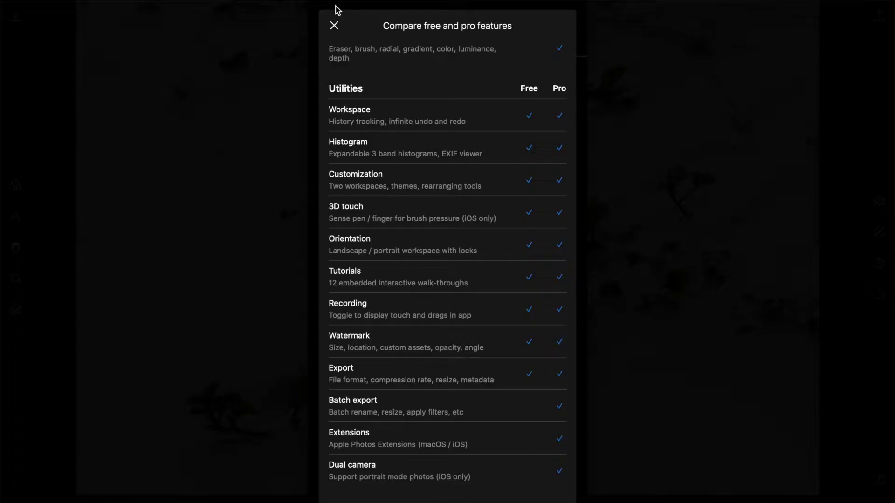
left_click(335, 24)
left_click(329, 21)
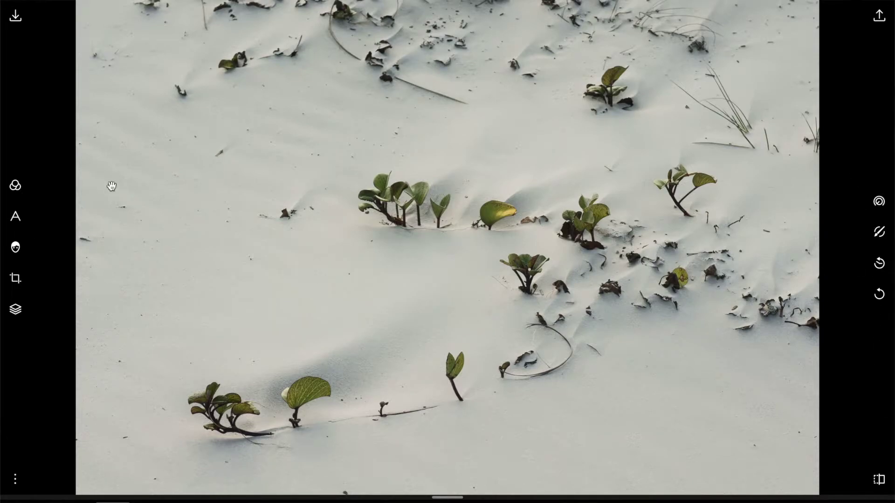
- Preview Modern Film filters M2, M4, M3, M8 and M7 in grid view, settling on M5
left_click(13, 184)
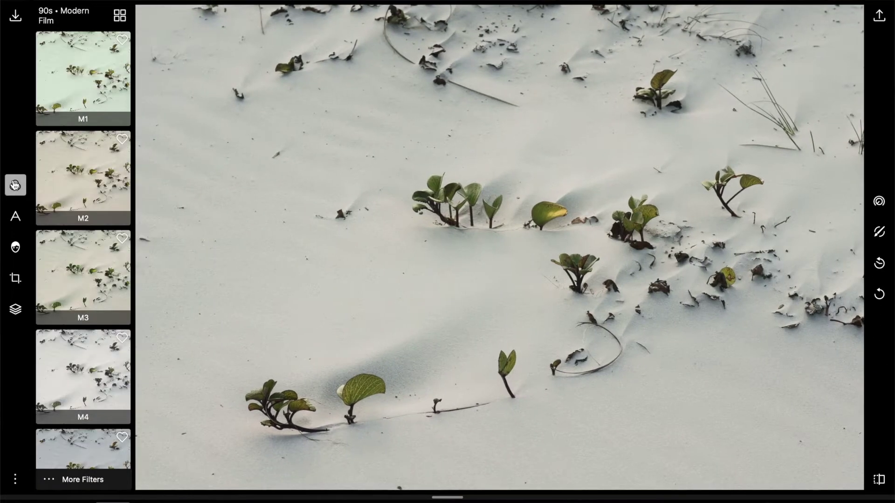
left_click(120, 15)
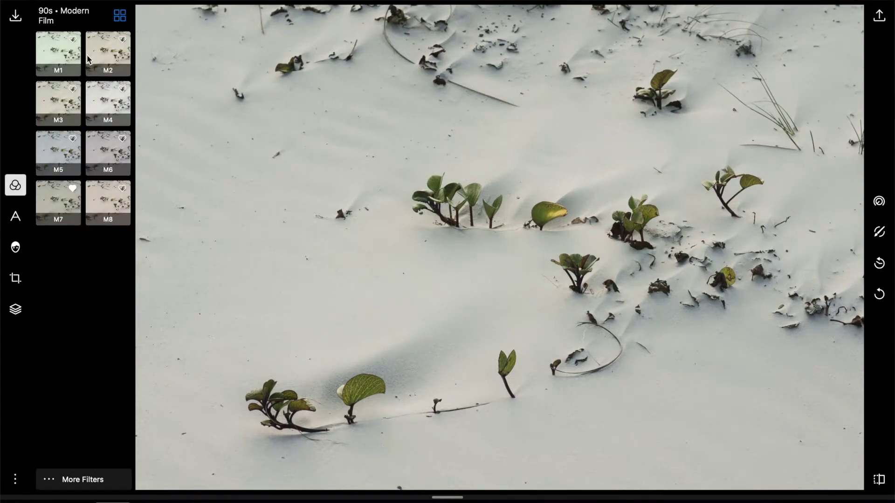
left_click(102, 59)
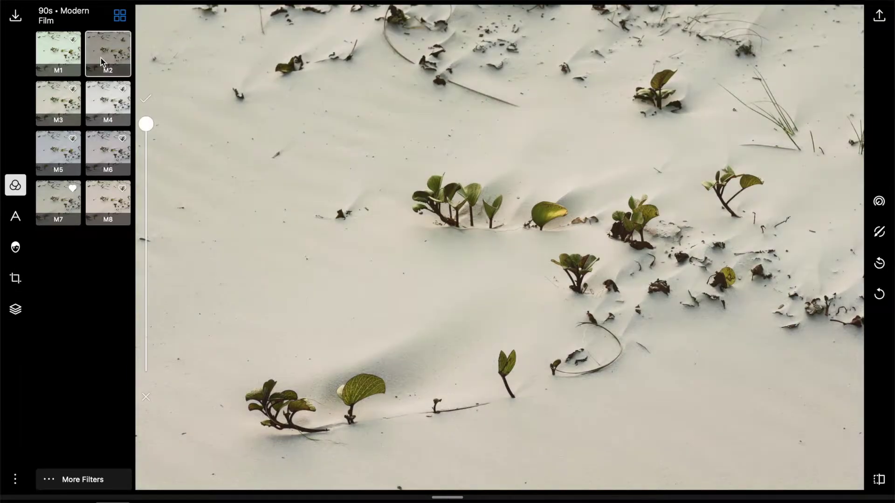
left_click(99, 94)
left_click(55, 105)
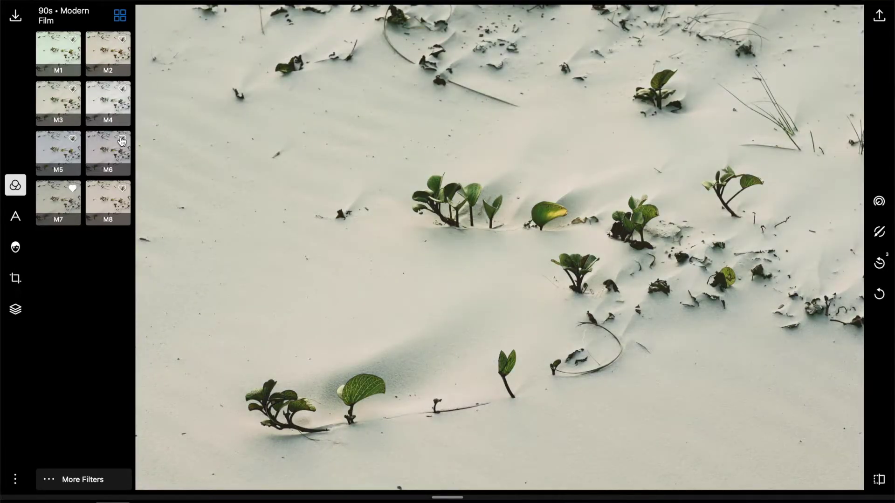
left_click(124, 105)
left_click(113, 54)
left_click(94, 194)
left_click(51, 204)
left_click(63, 153)
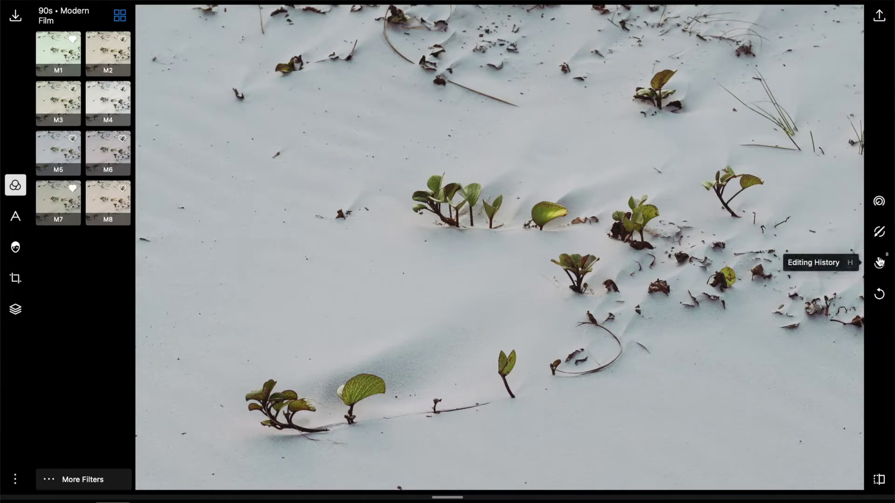
- Revert the photo to Original in Editing History, then show the Text and Retouch tools
left_click(878, 264)
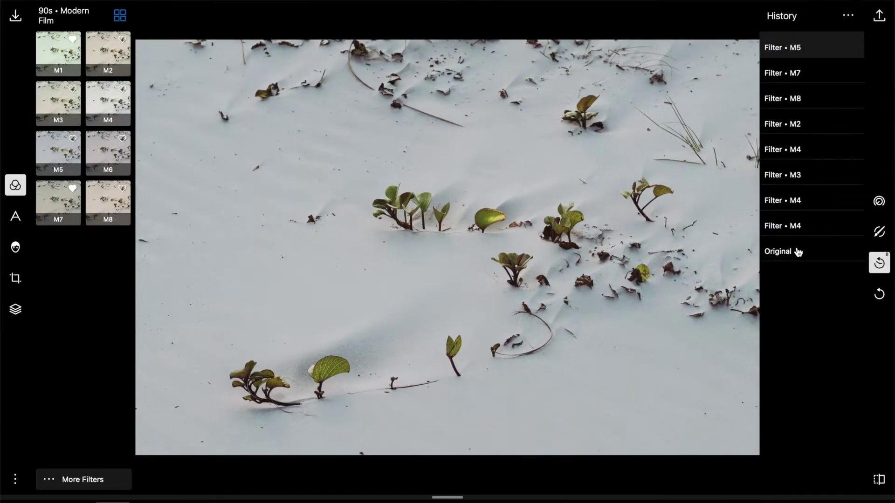
left_click(798, 253)
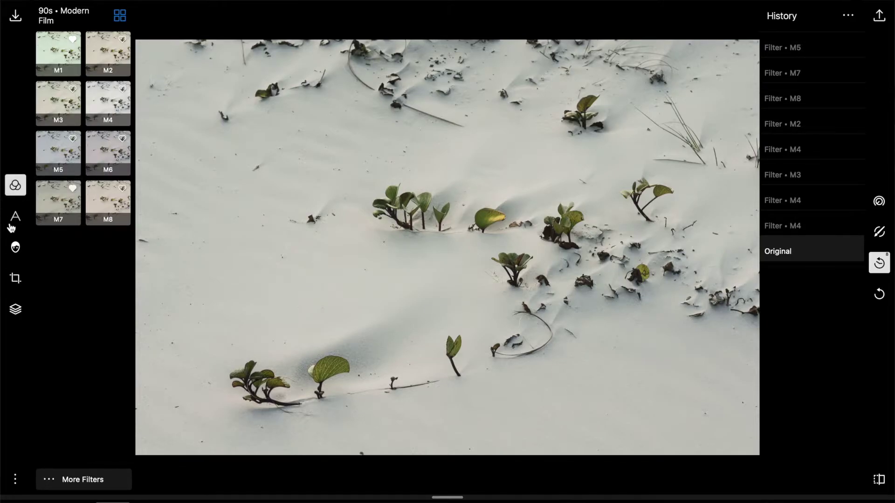
left_click(19, 218)
left_click(16, 247)
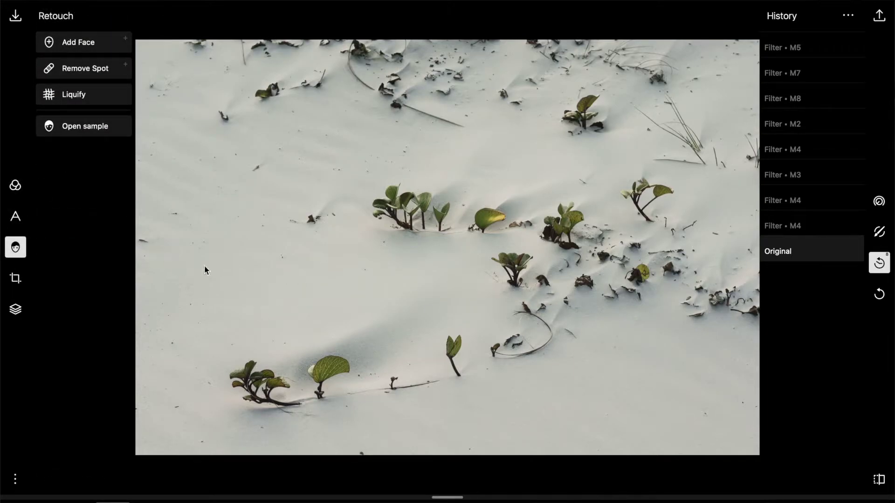
- Test a slight rotation, restore Original so the angle is 0.00°, then show overlay categories
left_click(12, 280)
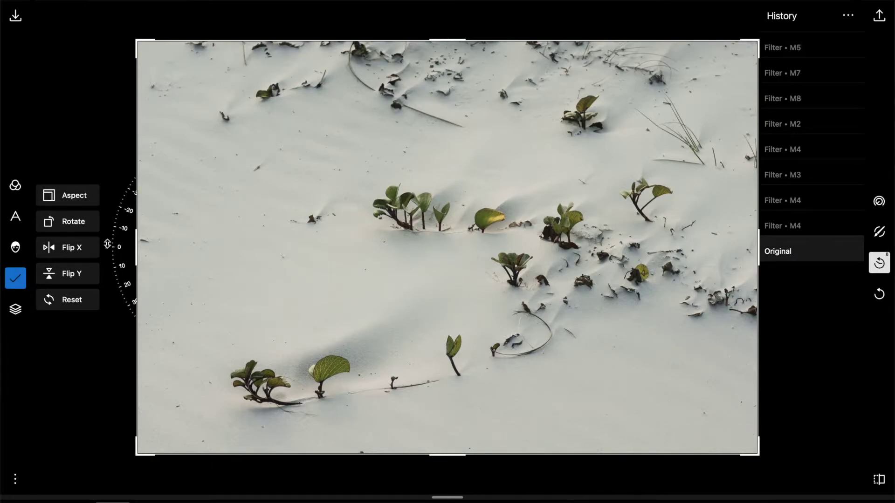
mouse_move(120, 245)
left_mouse_down()
mouse_move(122, 222)
mouse_move(119, 247)
left_mouse_up()
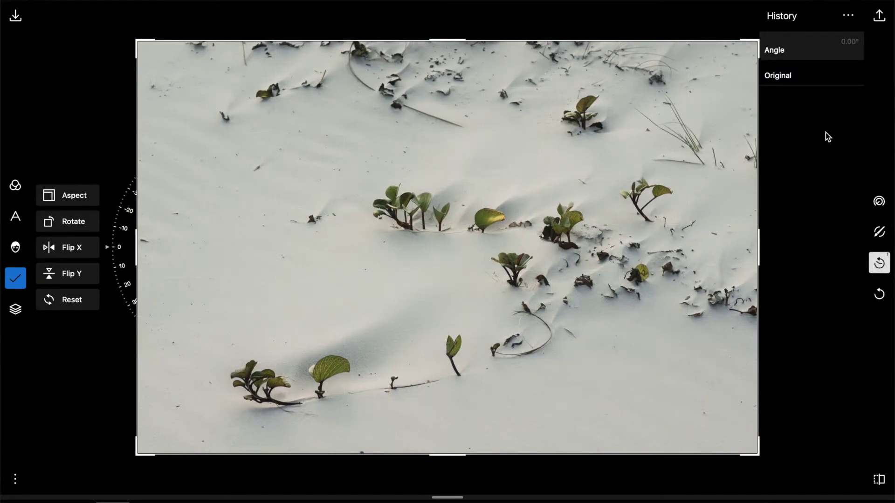
left_click(826, 81)
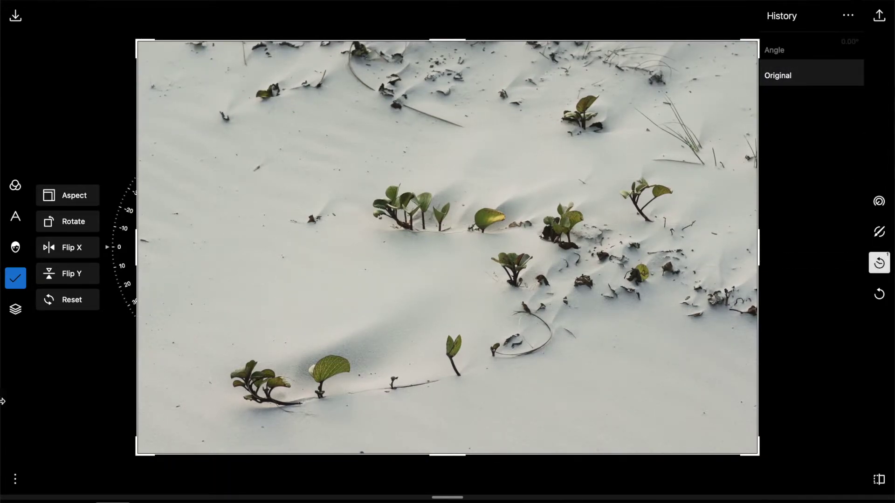
left_click(15, 311)
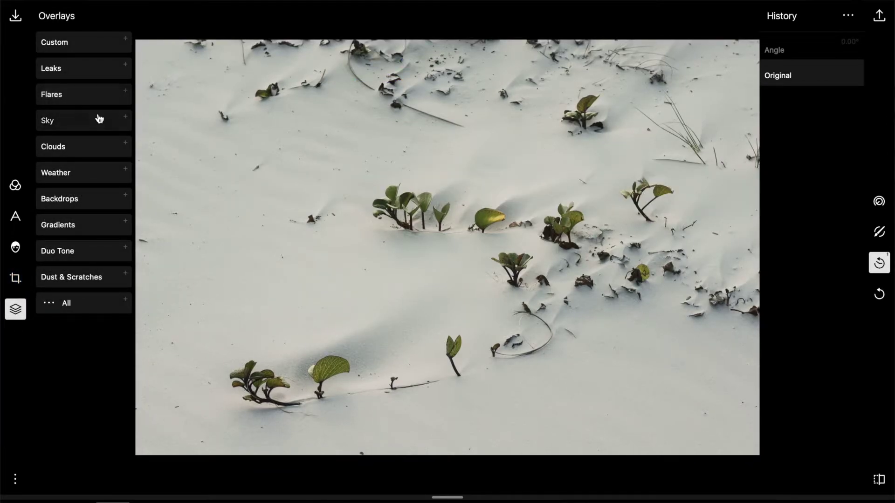
- Glance at Sky overlays, add the Weather snow overlay, undo it and close Overlays
left_click(70, 121)
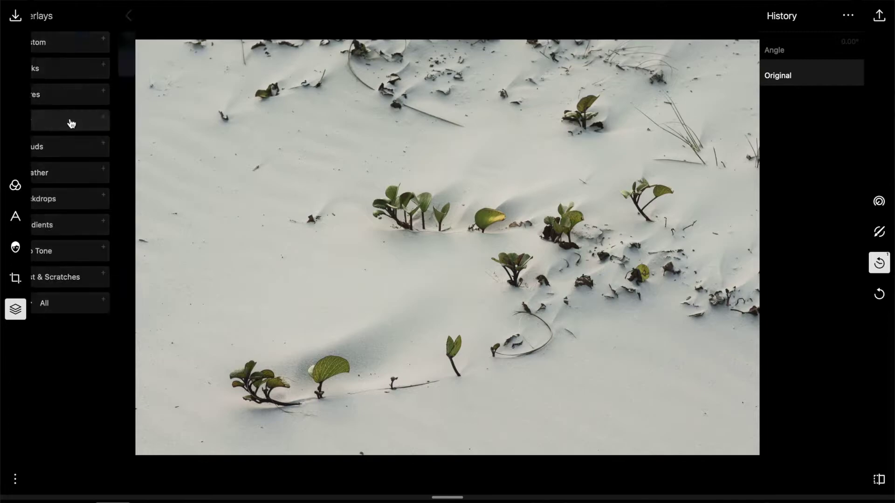
left_click(47, 16)
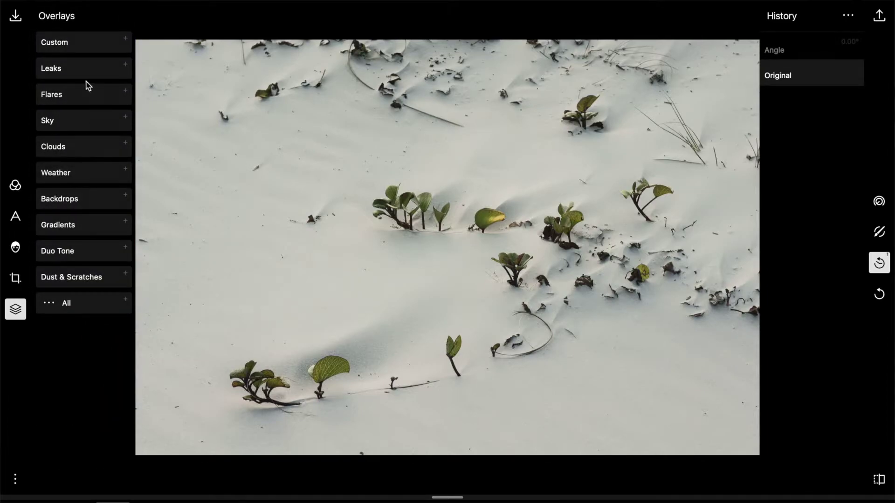
left_click(75, 173)
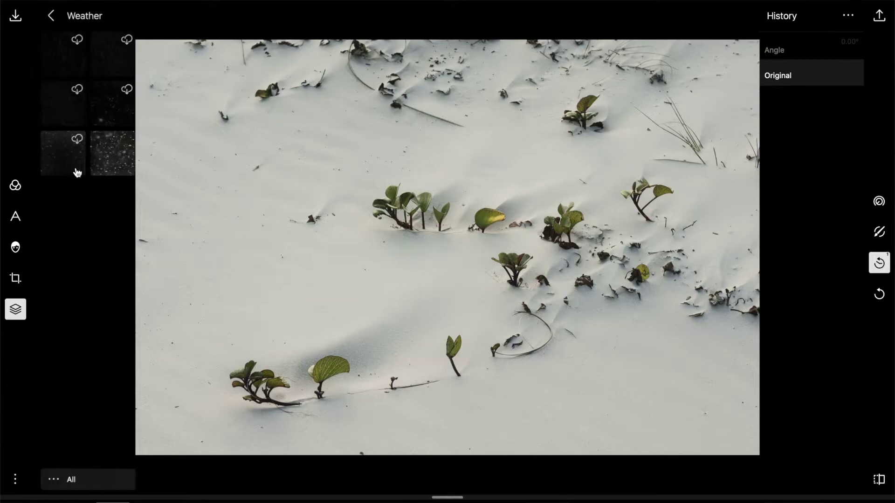
left_click(115, 154)
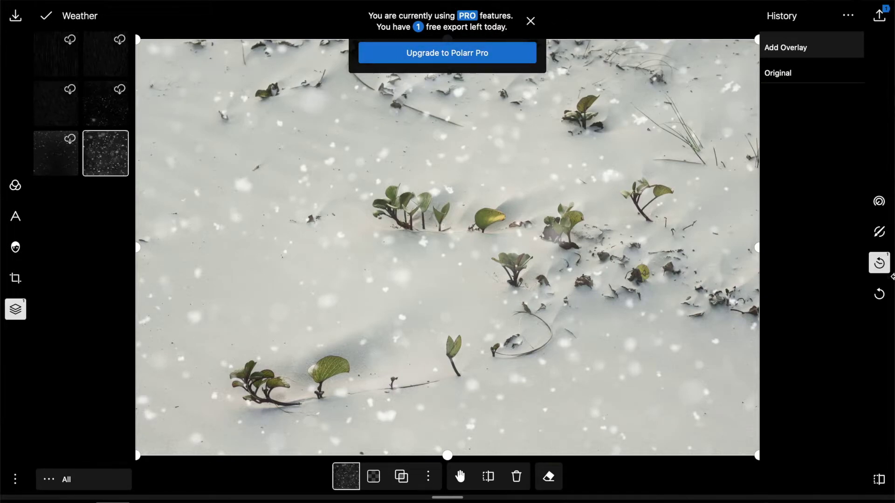
left_click(879, 294)
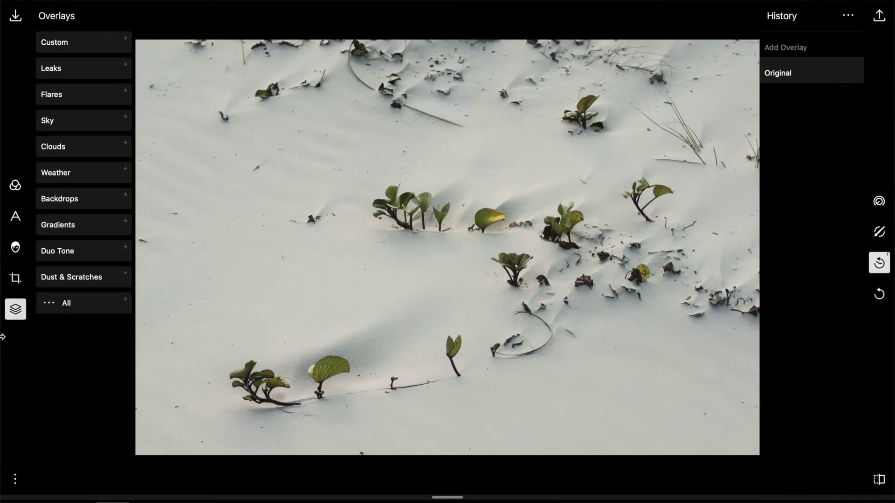
left_click(16, 309)
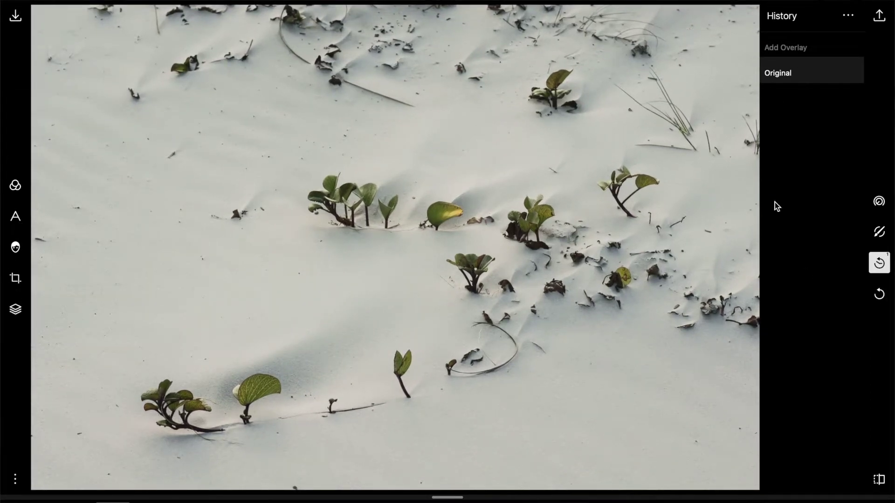
- Close the History list and apply Auto enhance from the Adjustments panel
left_click(879, 262)
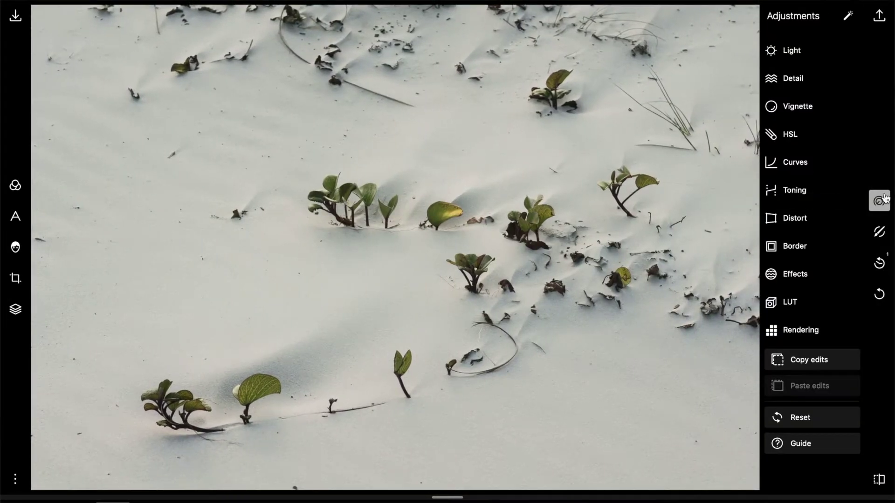
left_click(849, 16)
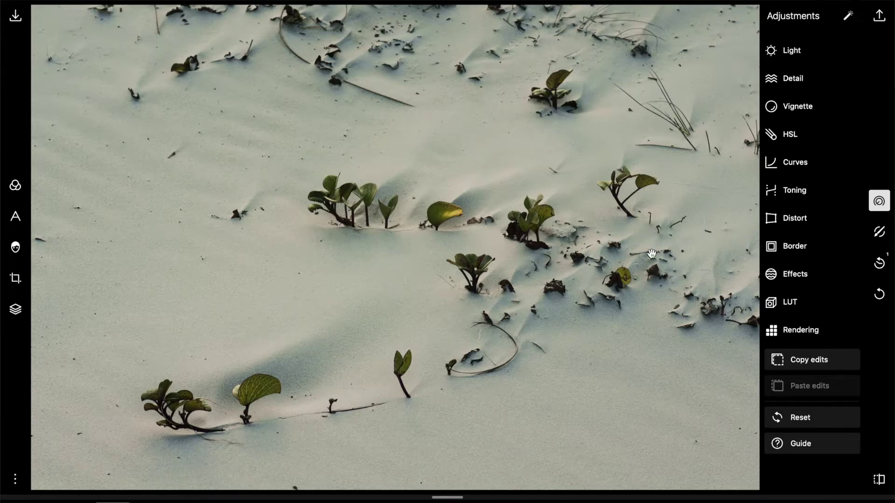
- Raise Exposure to 14 and show the RGB histogram over the photo
key("m")
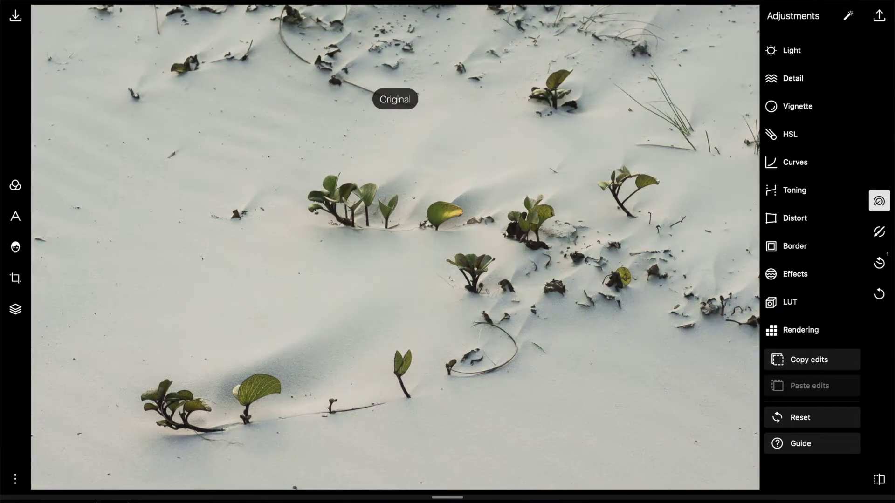
left_click(791, 49)
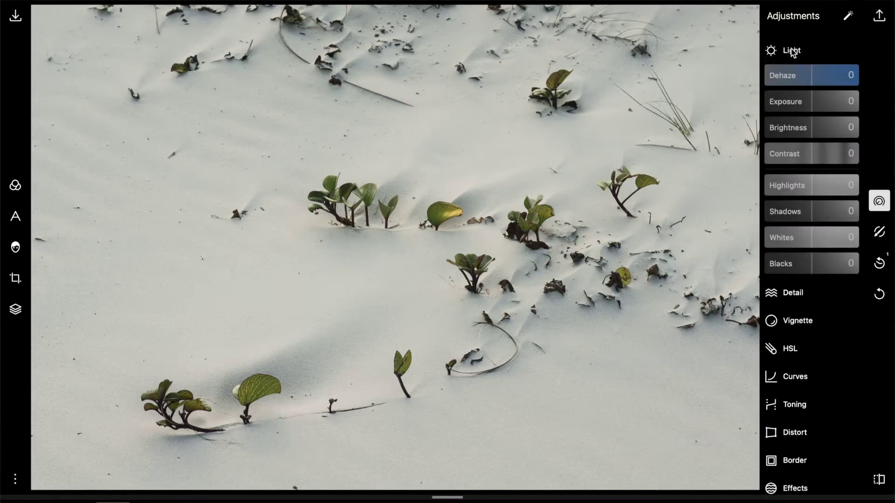
left_click_drag(816, 110, 816, 110)
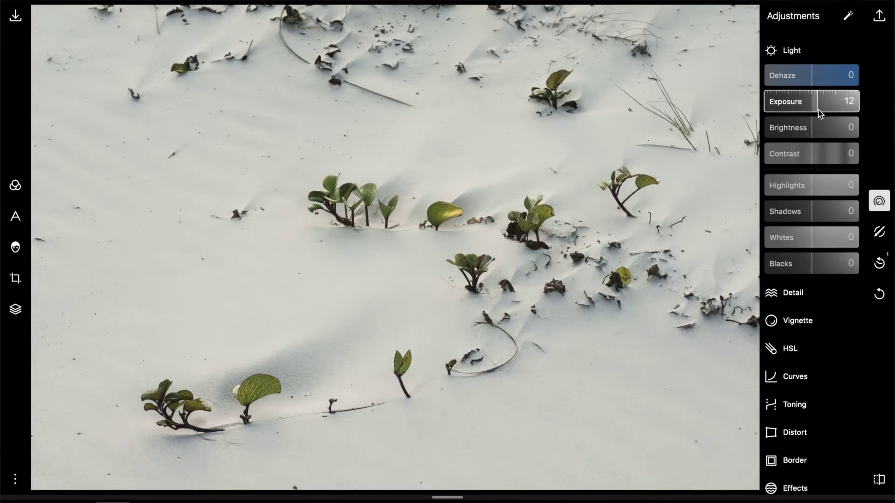
left_click(17, 488)
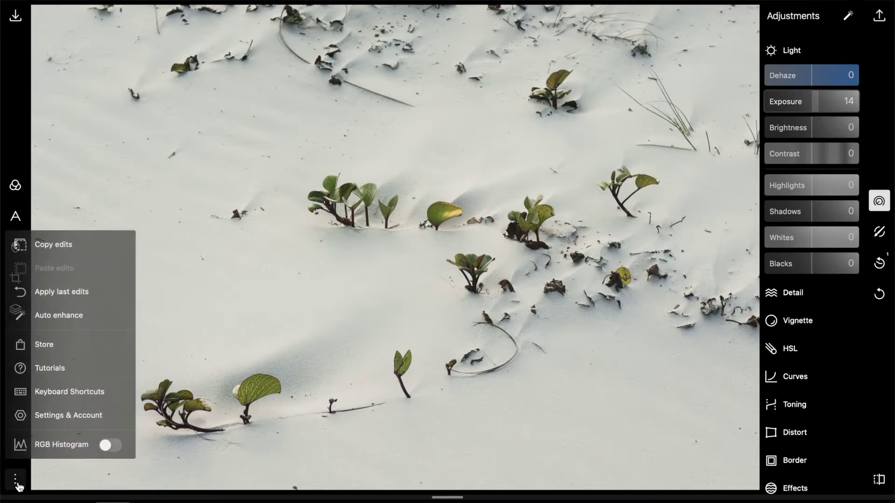
left_click(106, 445)
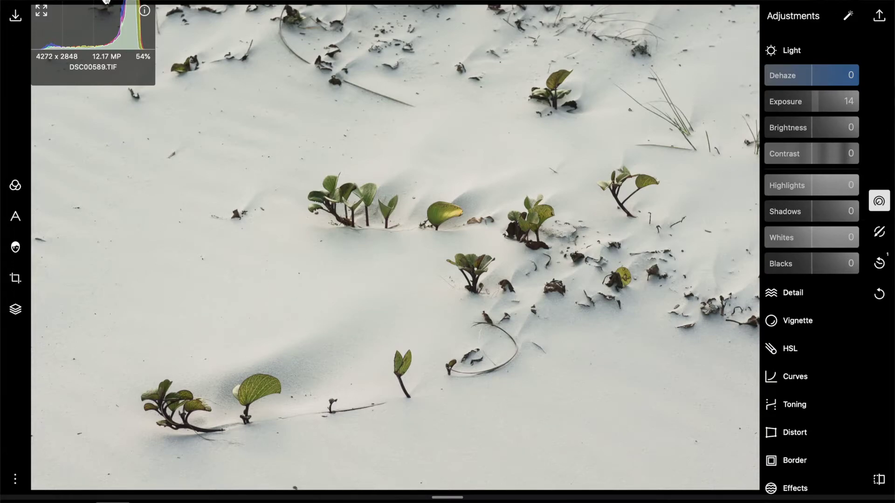
mouse_move(88, 22)
left_mouse_down()
mouse_move(107, 24)
mouse_move(185, 90)
mouse_move(727, 388)
mouse_move(772, 325)
mouse_move(226, 55)
mouse_move(87, 21)
left_mouse_up()
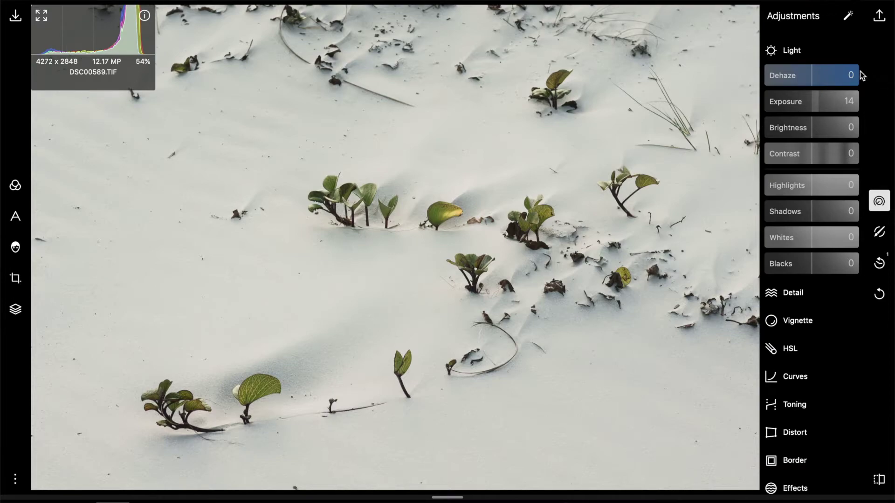
- Set Contrast to 16 and Clarity to 36
left_click_drag(818, 151, 821, 154)
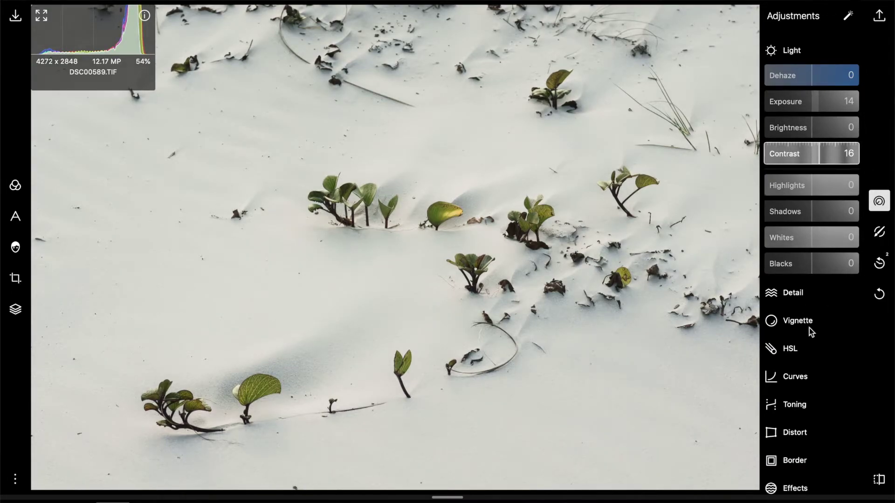
left_click(808, 293)
left_click_drag(819, 324, 822, 326)
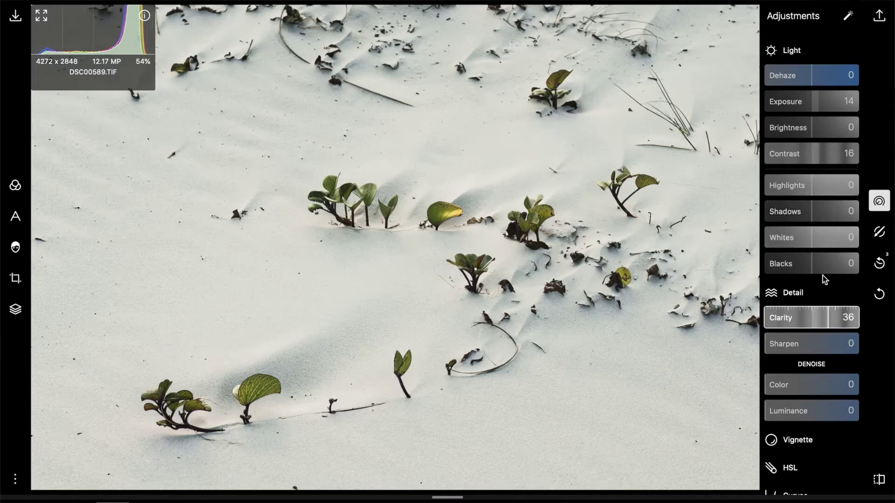
- Boost the photo's Vibrance in the Color adjustments
scroll(816, 265, "down", 1)
scroll(815, 271, "up", 2)
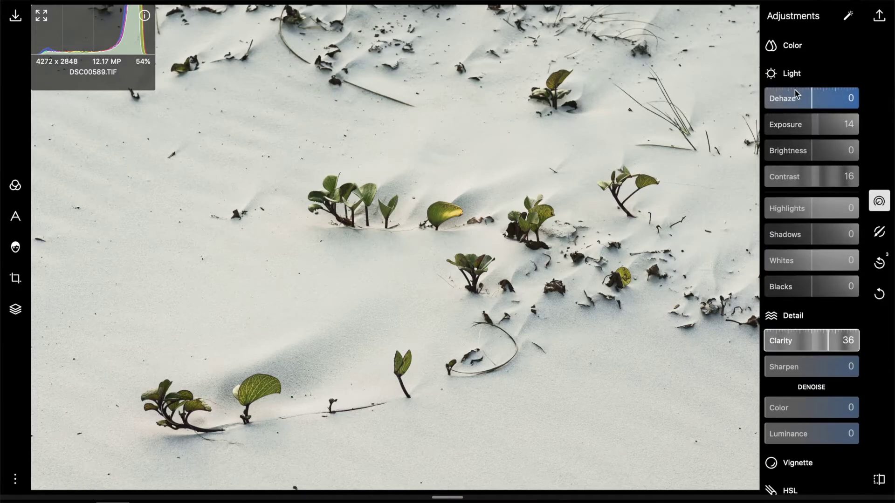
left_click(798, 82)
left_click(801, 49)
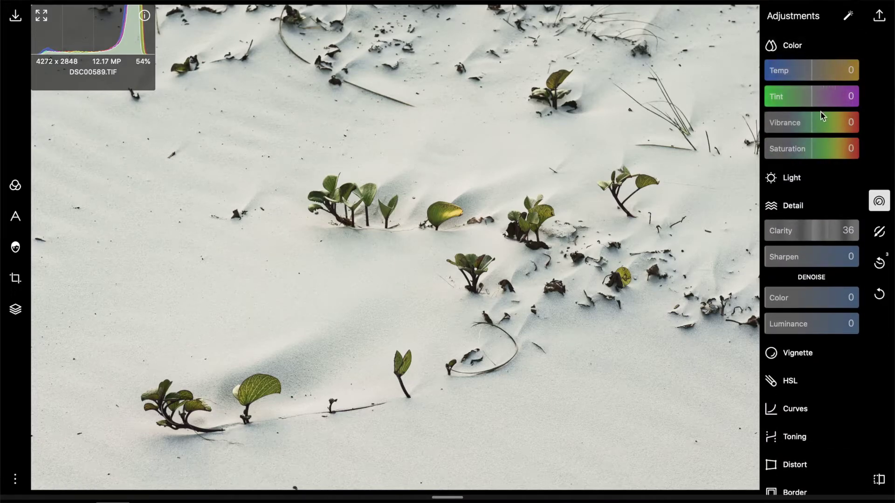
left_click_drag(820, 122, 831, 131)
left_click(805, 44)
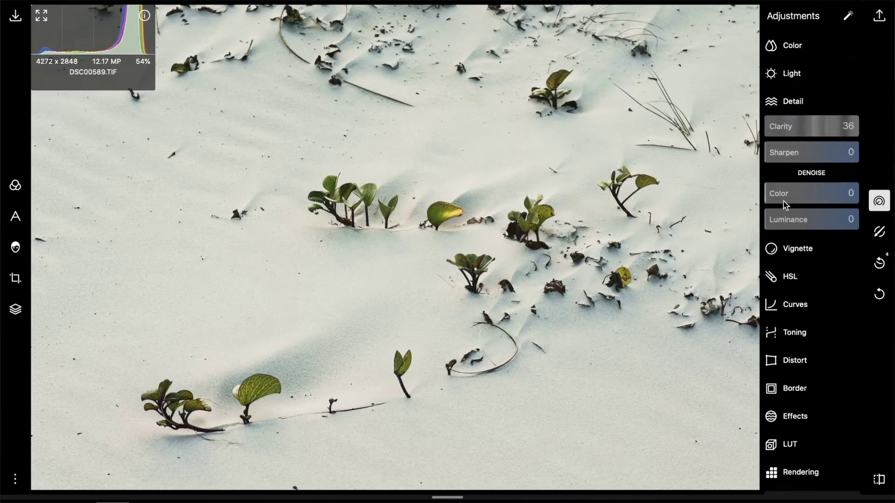
- Set the green HSL channel to Hue 39 and Saturation 25
left_click(789, 277)
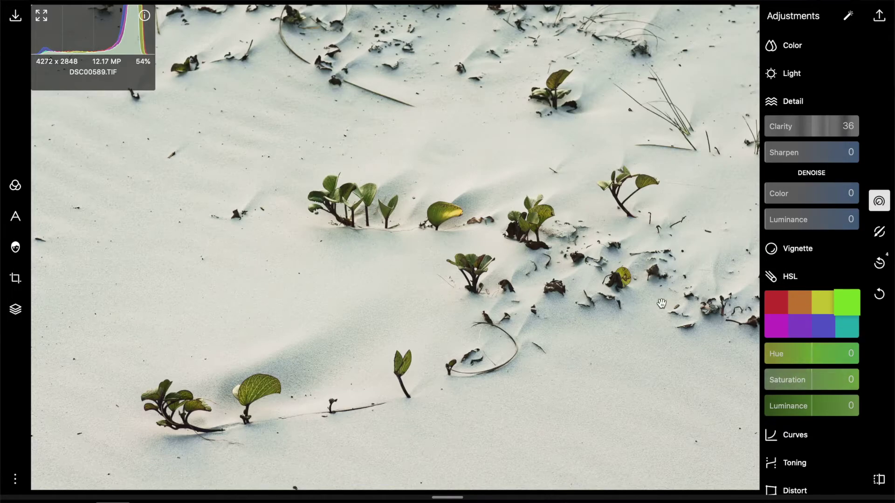
scroll(798, 339, "down", 2)
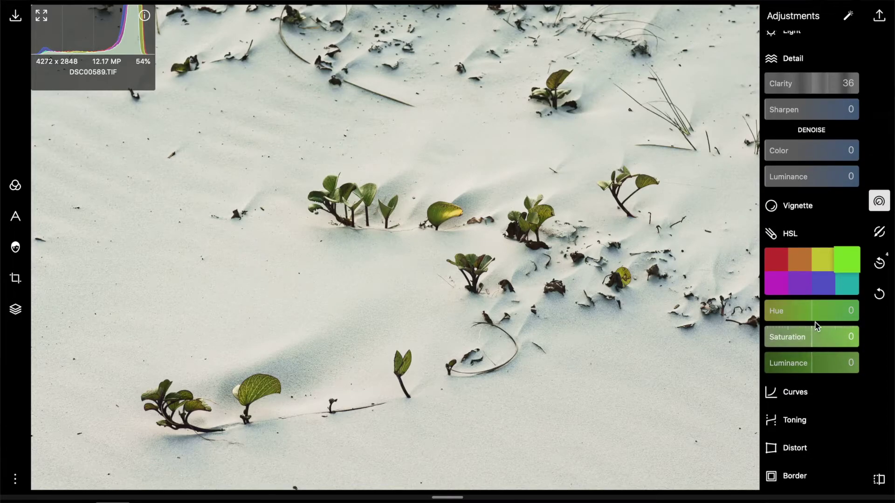
left_click_drag(814, 316, 826, 343)
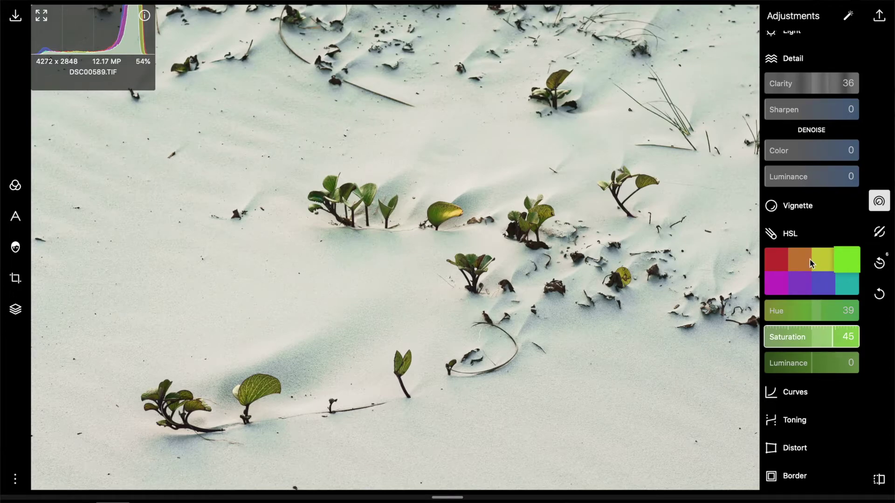
left_click_drag(833, 345, 823, 343)
scroll(811, 212, "up", 3)
- Fine-tune colour: Tint to 3, greens' HSL saturation to 39, and Temp to 4
left_click(802, 70)
left_click(807, 51)
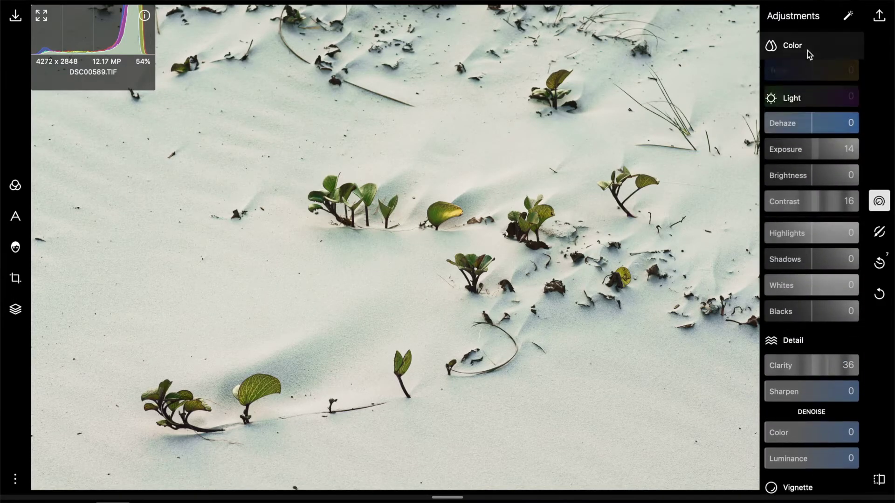
left_click(814, 102)
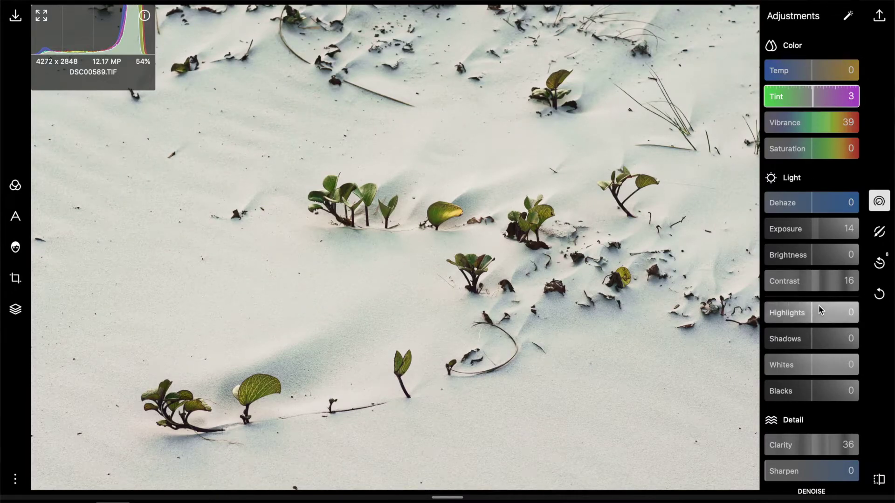
scroll(818, 308, "down", 10)
left_click_drag(815, 369, 827, 369)
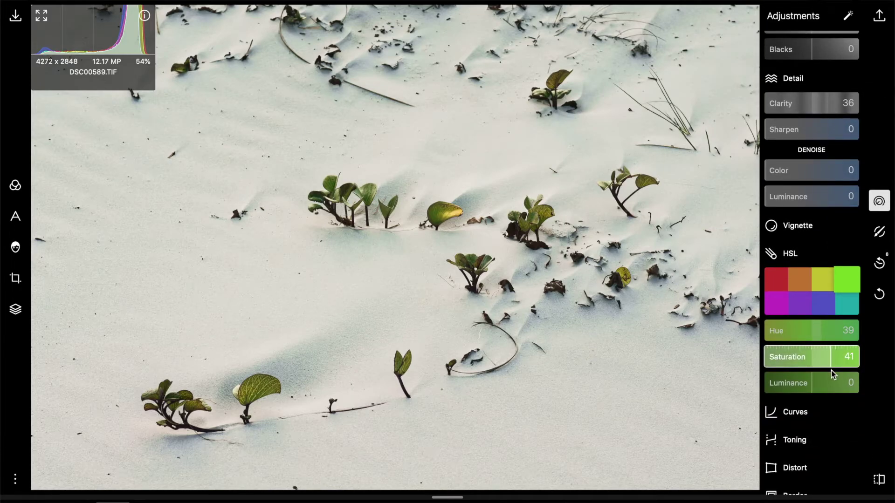
scroll(818, 276, "up", 10)
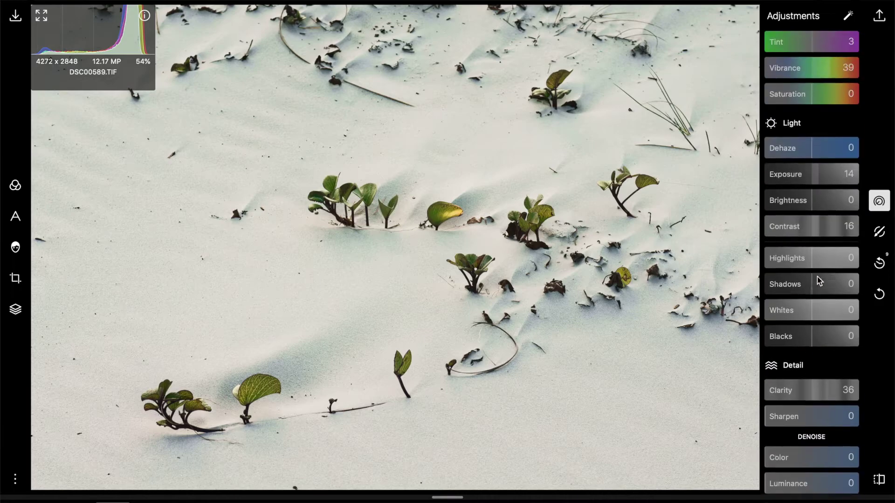
left_click_drag(813, 71, 814, 71)
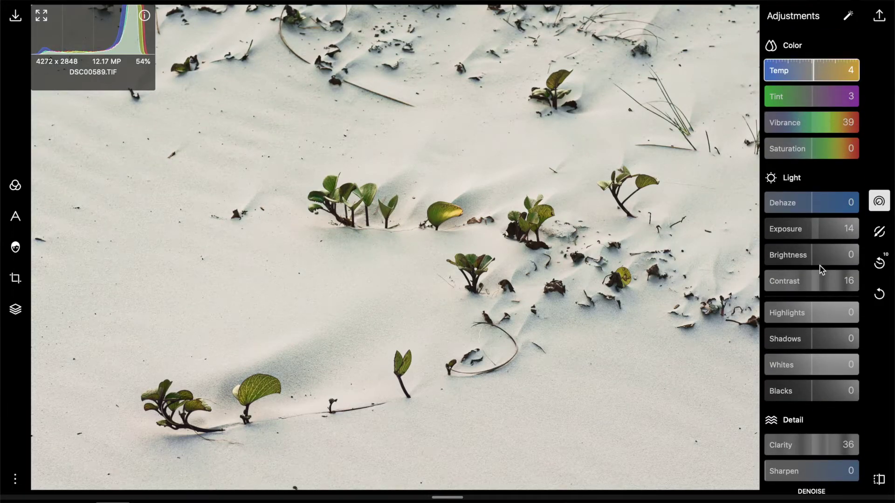
scroll(818, 265, "down", 10)
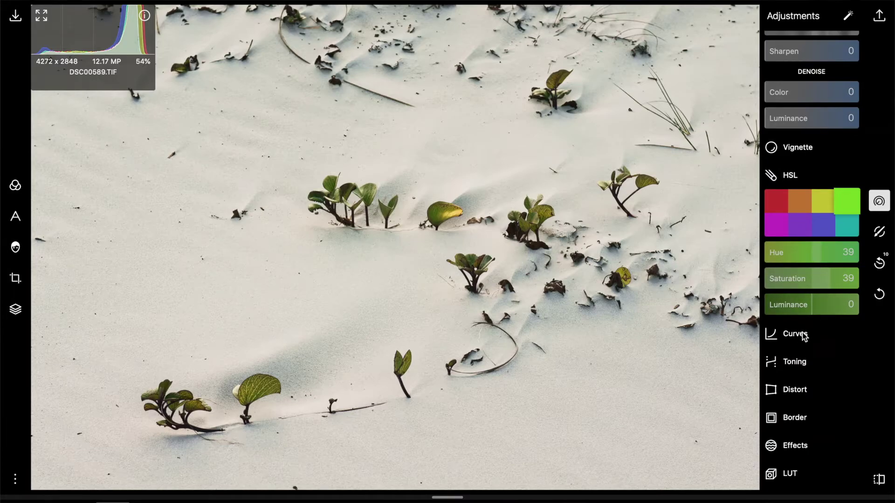
- Collapse the HSL, Color and Detail sections of the Adjustments panel
left_click(783, 178)
scroll(828, 74, "up", 10)
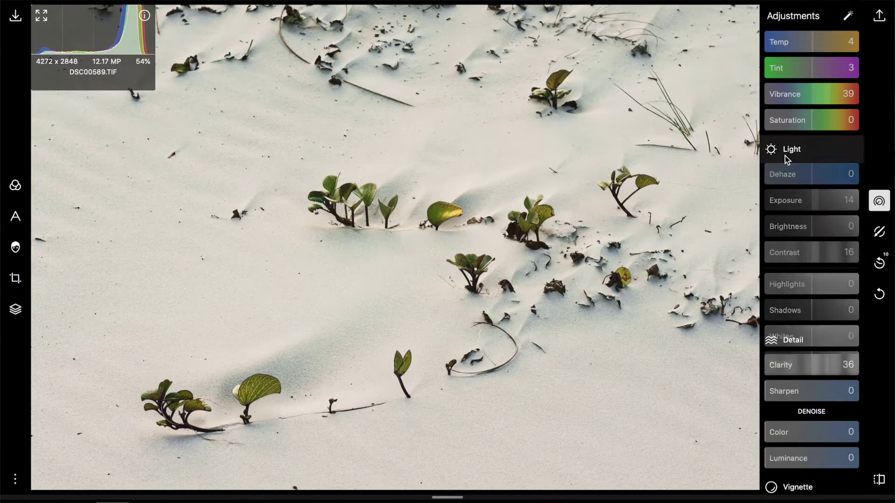
scroll(806, 59, "up", 2)
left_click(792, 45)
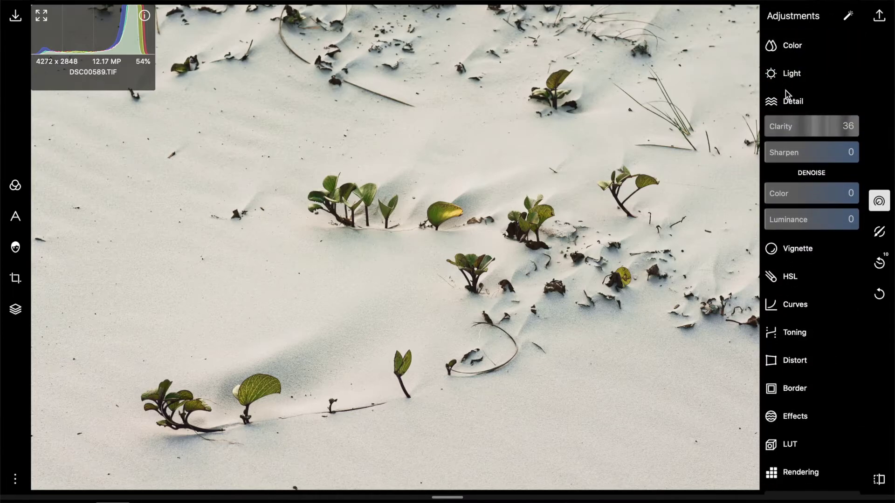
left_click(786, 103)
- Expand Vignette, try a darkening Amount, set Roundness to 29, then return Amount to 0
left_click(798, 132)
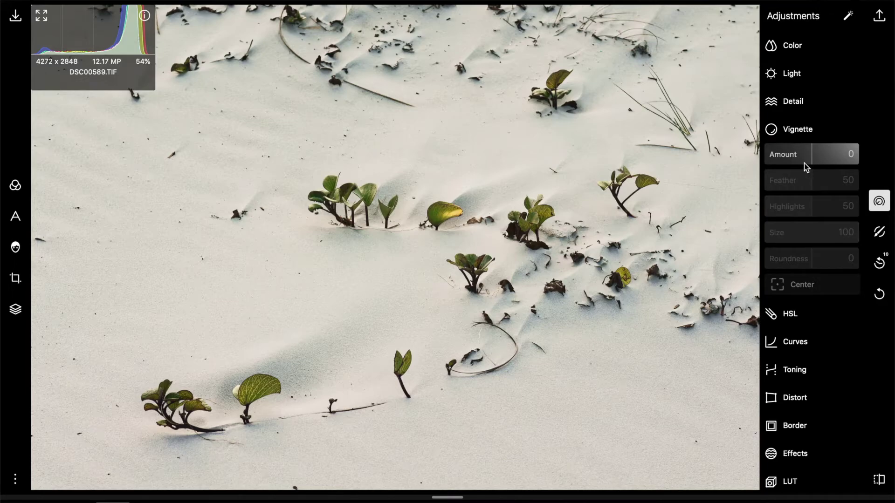
left_click_drag(804, 163, 803, 163)
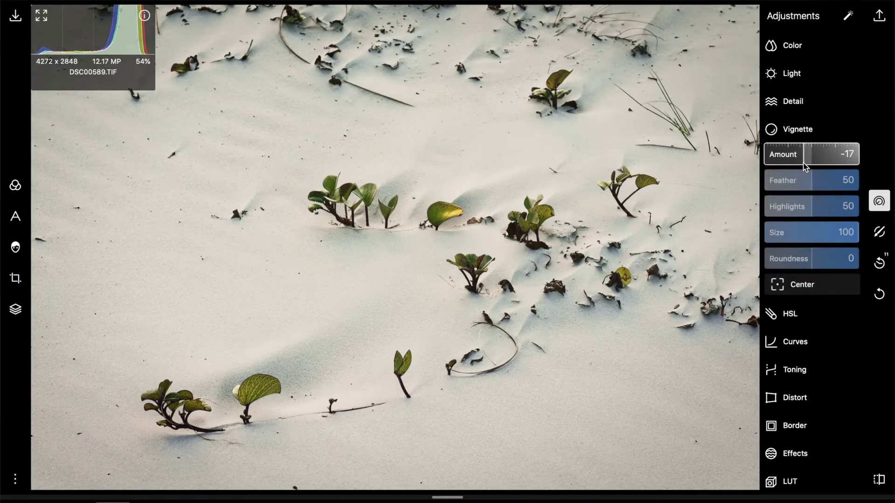
left_click_drag(813, 258, 826, 266)
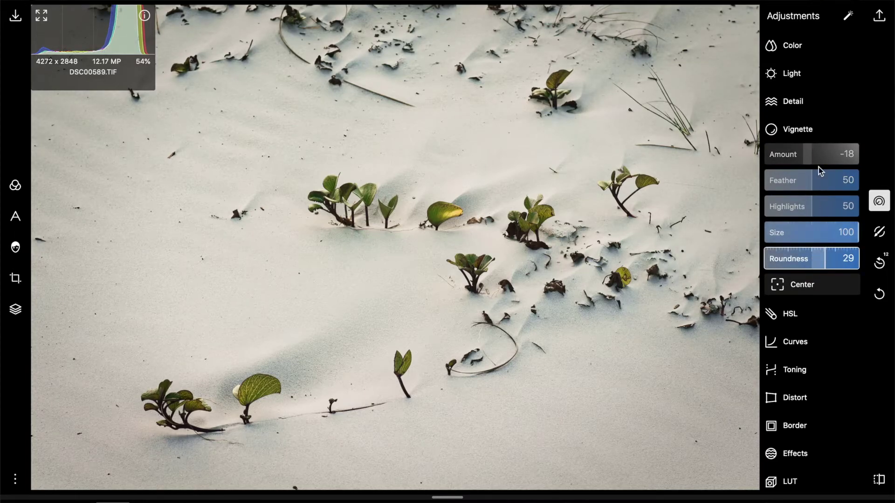
left_click_drag(818, 167, 812, 162)
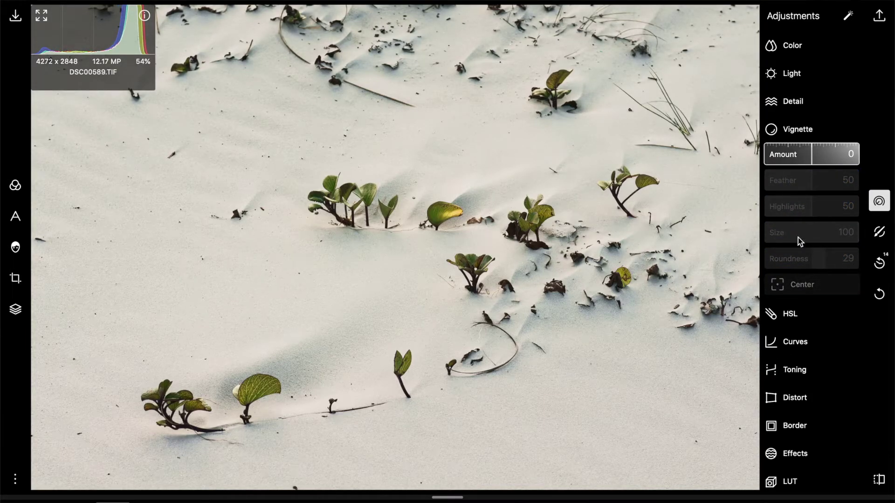
scroll(772, 410, "down", 5)
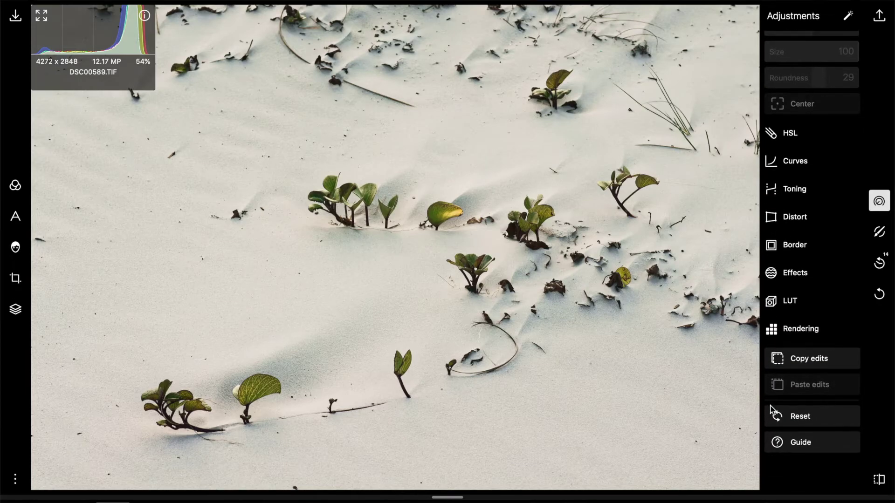
left_click(799, 276)
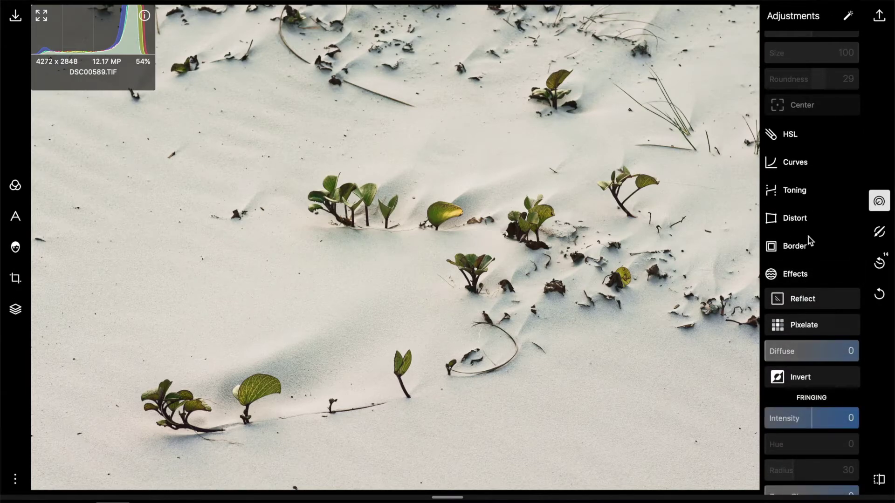
left_click(797, 275)
left_click(791, 281)
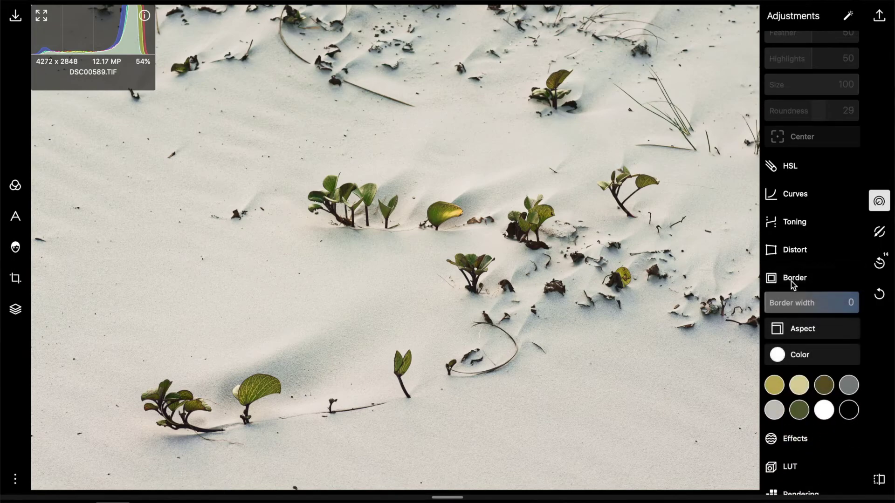
left_click(791, 281)
scroll(819, 384, "down", 2)
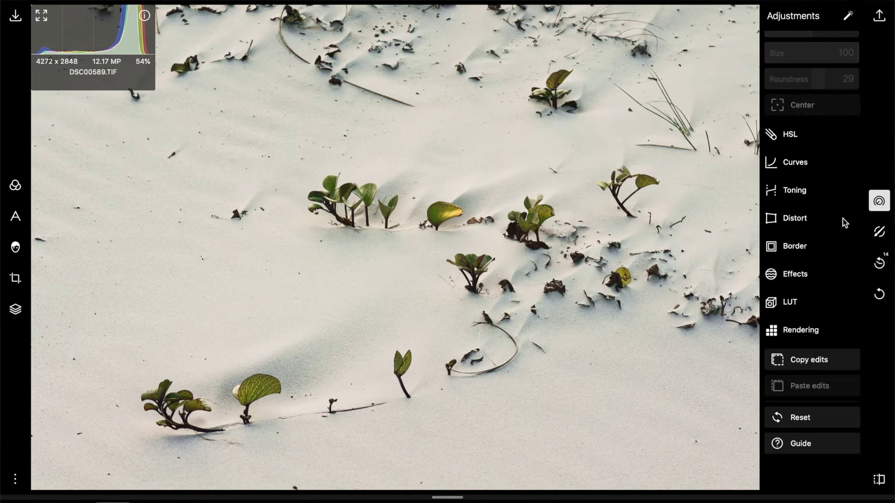
left_click(879, 231)
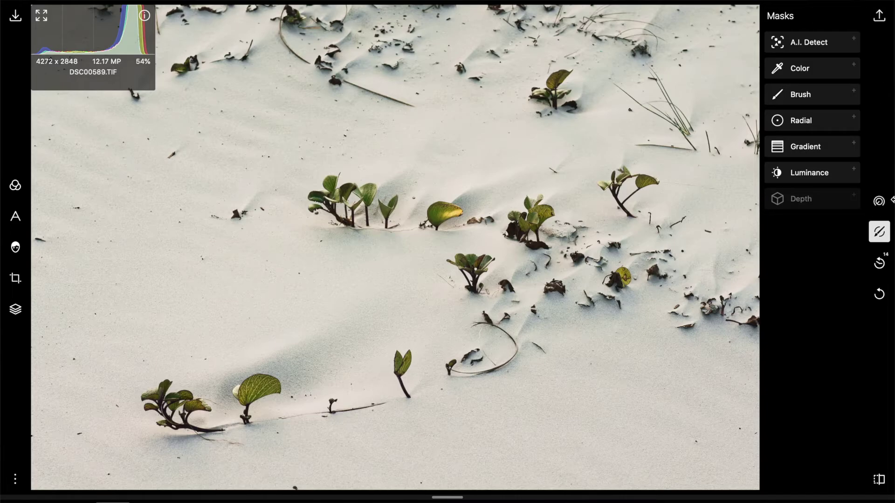
left_click(882, 204)
scroll(794, 169, "up", 5)
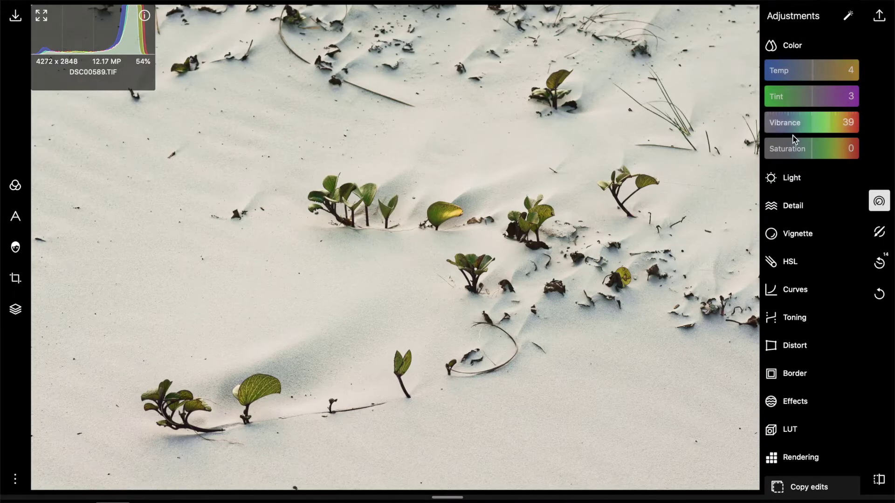
- Drop overall Saturation to -100 for black and white and expand the HSL section
left_click_drag(795, 155, 757, 150)
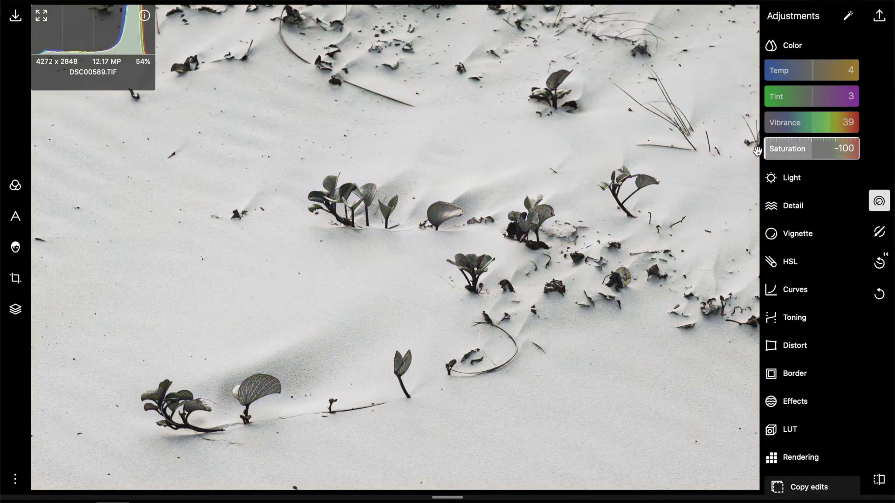
left_click(825, 261)
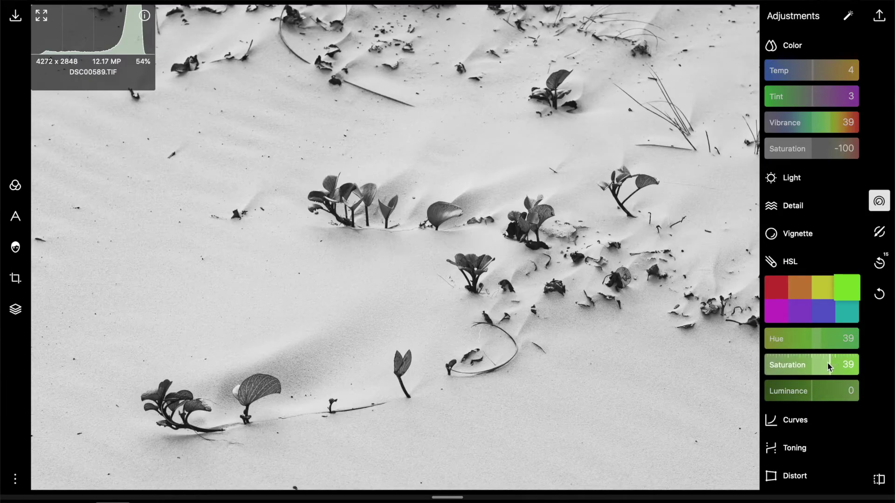
- Try brighter green and yellow HSL luminance on the black-and-white leaves
left_click_drag(820, 390, 758, 396)
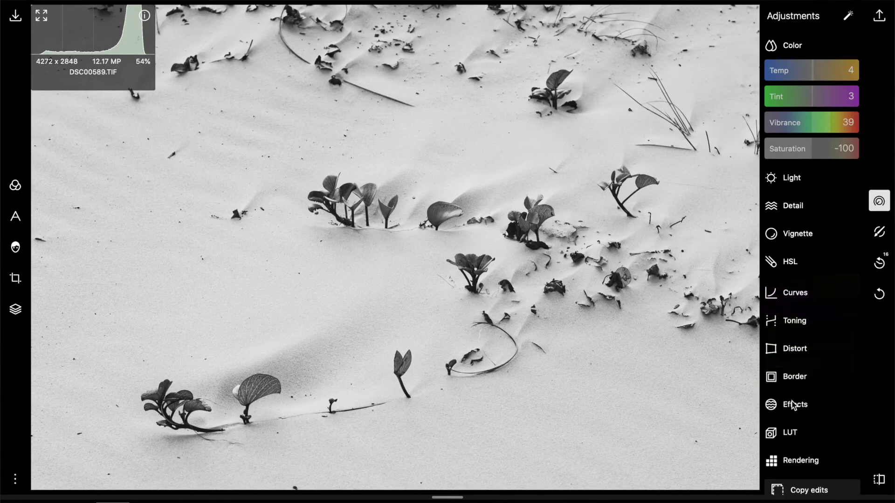
left_click(811, 268)
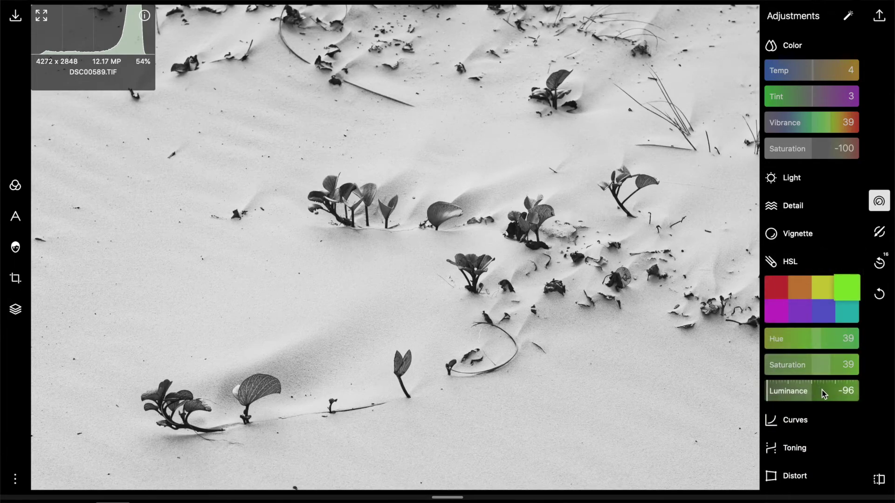
left_click_drag(822, 390, 846, 395)
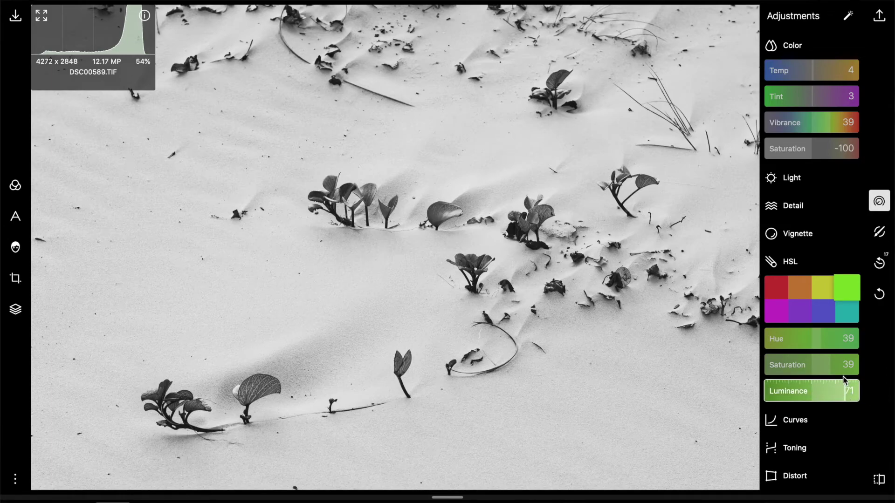
left_click(820, 284)
left_click_drag(820, 394, 843, 405)
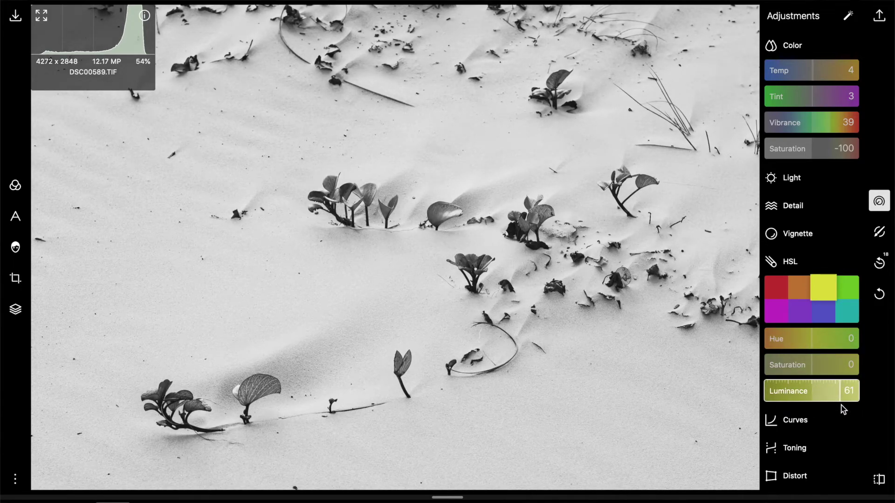
- Bring the yellow luminance back to about 0 (-1) and the green luminance to 0
scroll(841, 405, "down", 1)
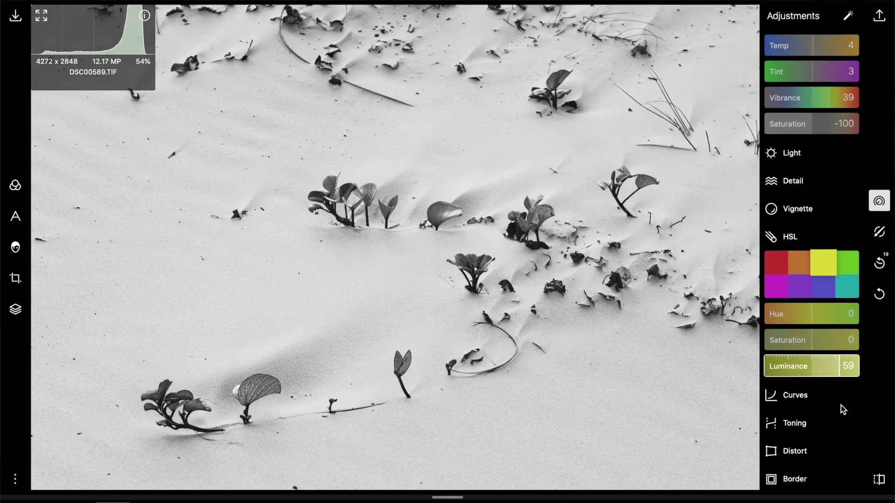
left_click(811, 368)
left_click_drag(811, 368, 811, 368)
left_click(842, 261)
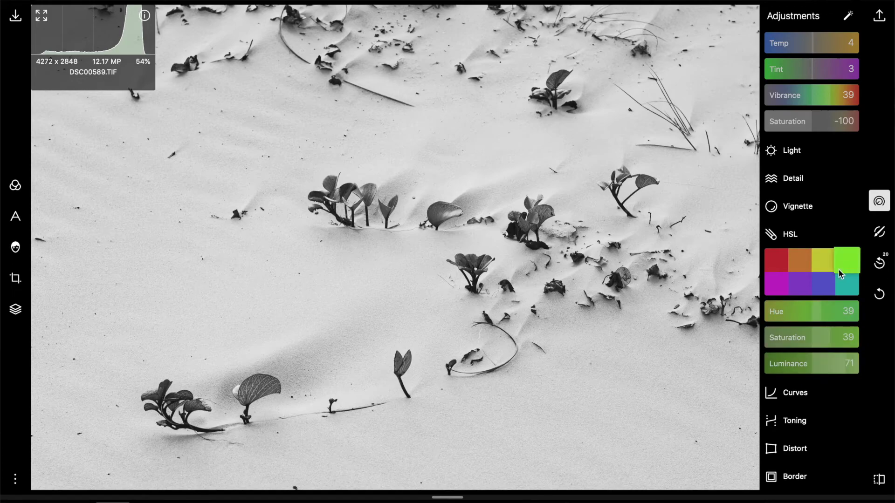
left_click(817, 368)
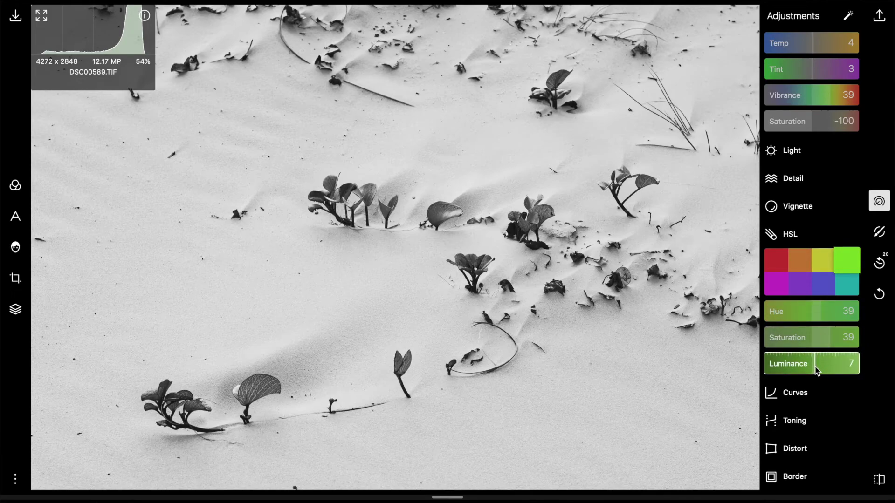
left_click_drag(814, 369, 812, 368)
scroll(816, 287, "up", 2)
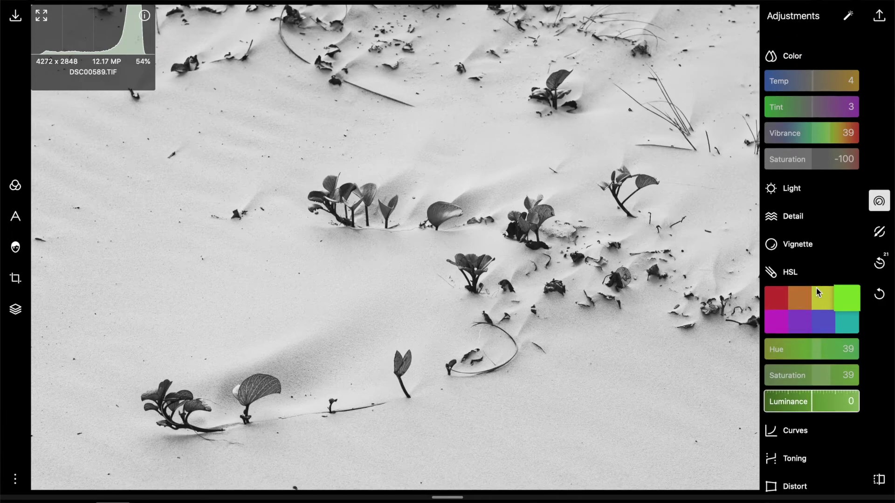
- Return overall Saturation from -100 to 0, restoring full colour
left_click(811, 149)
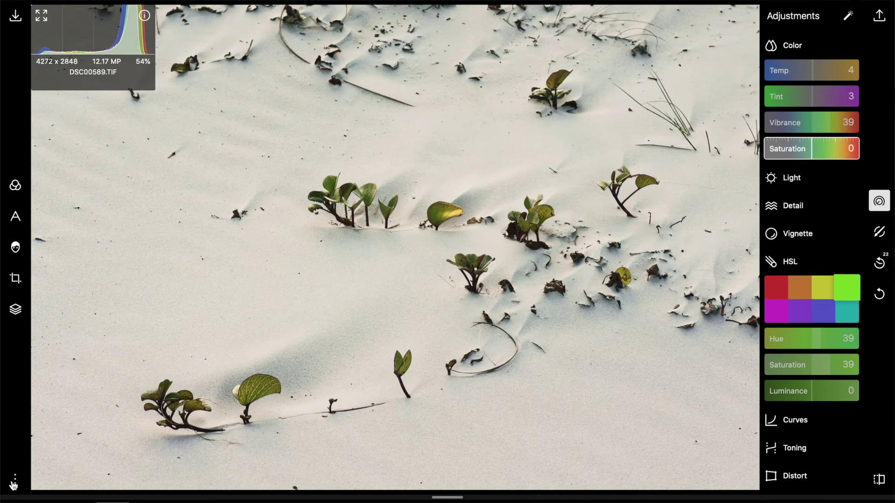
key("Left")
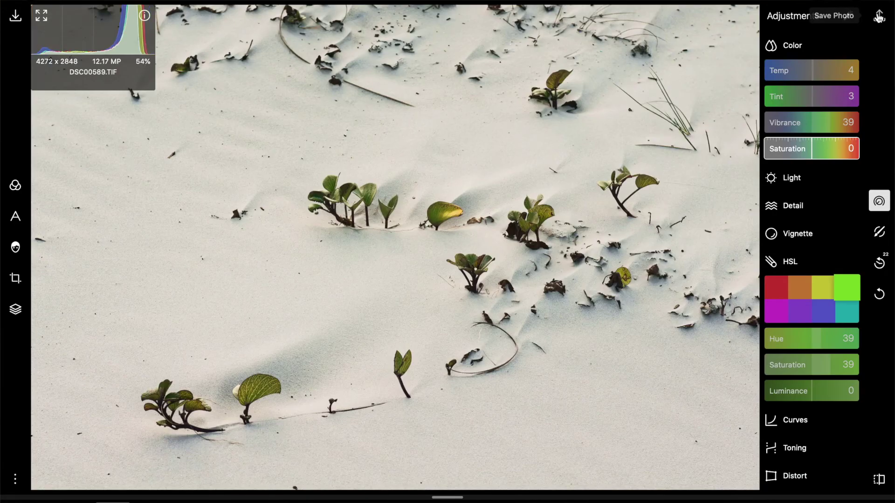
left_click(878, 17)
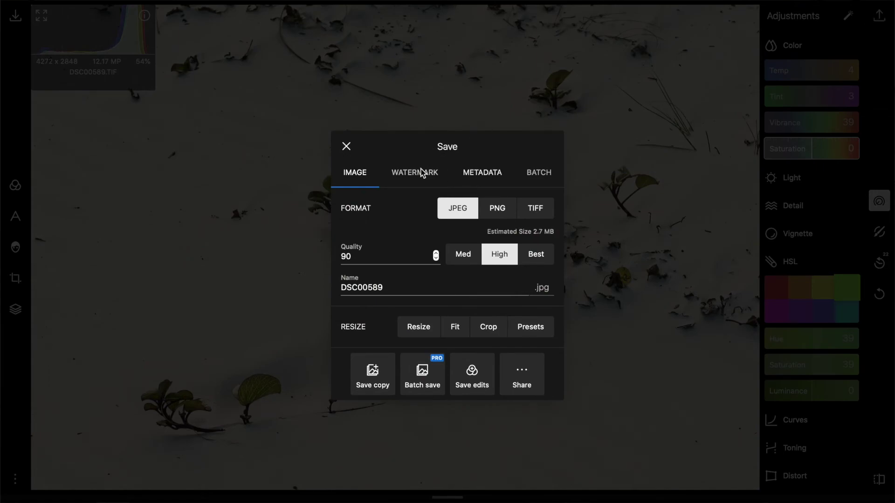
left_click(538, 208)
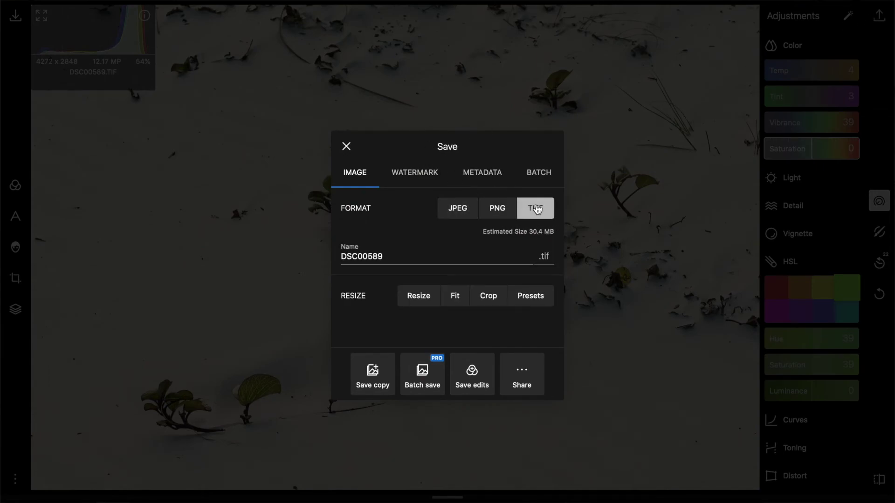
left_click(460, 211)
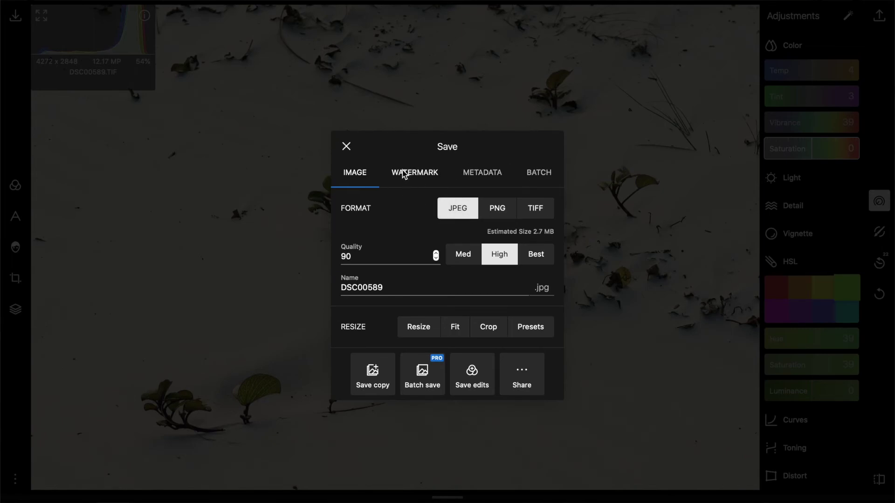
left_click(348, 146)
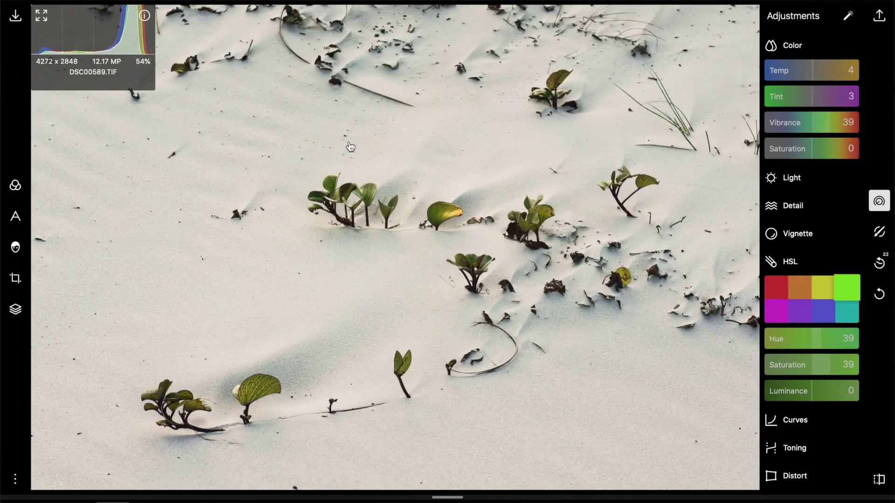